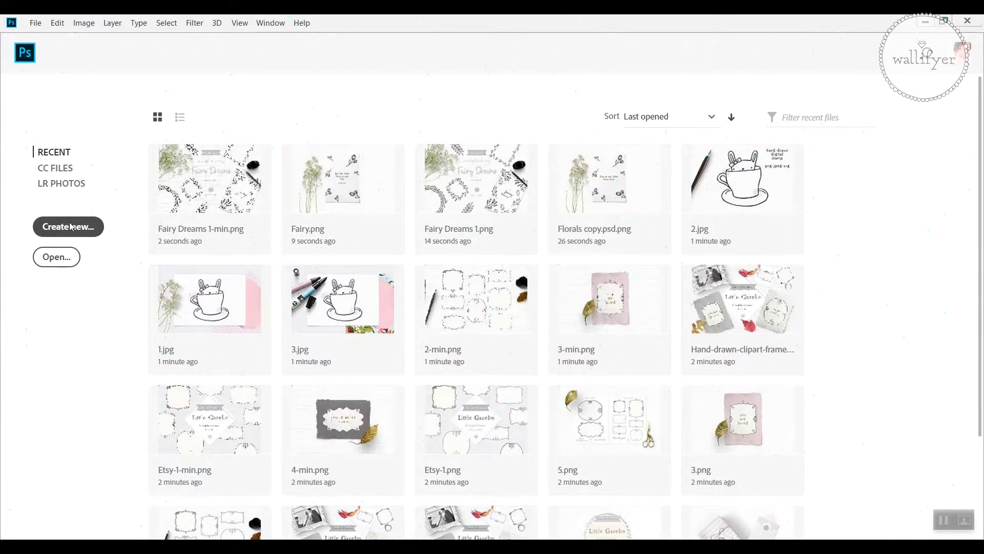
- Start a new document, name it "Birthday card" and bring up the print presets
{"action": "left_click", "coordinate": [81, 228]}
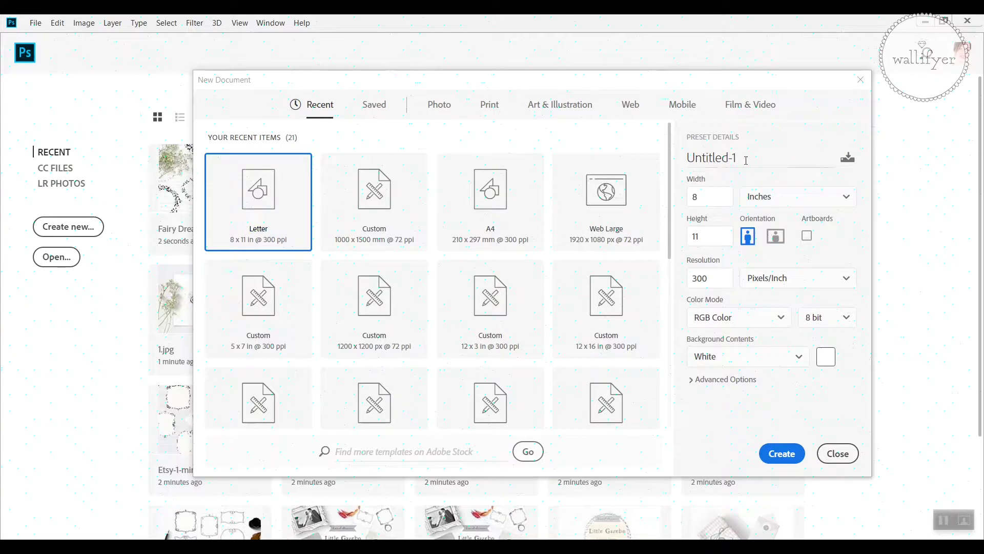
{"action": "left_click", "coordinate": [767, 162]}
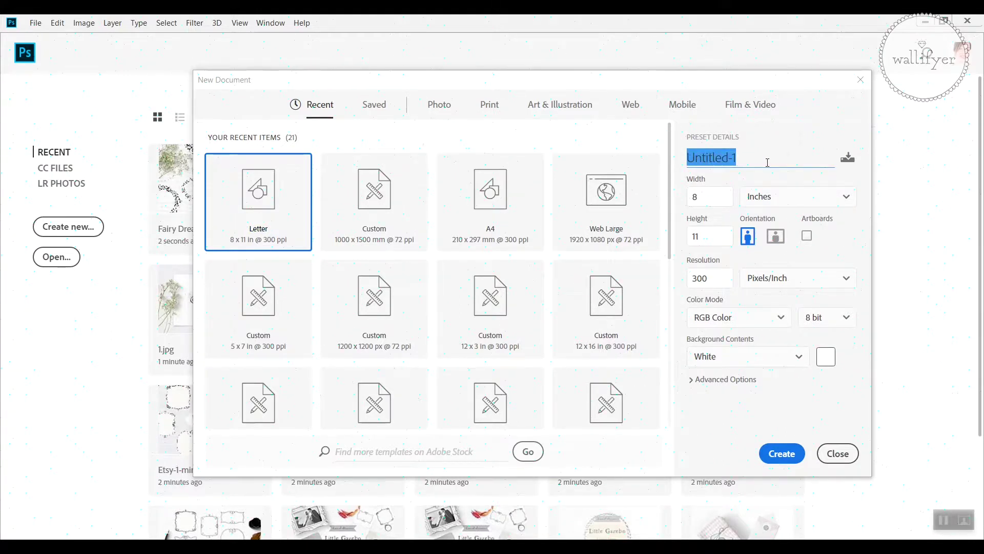
{"action": "type", "text": "Bit"}
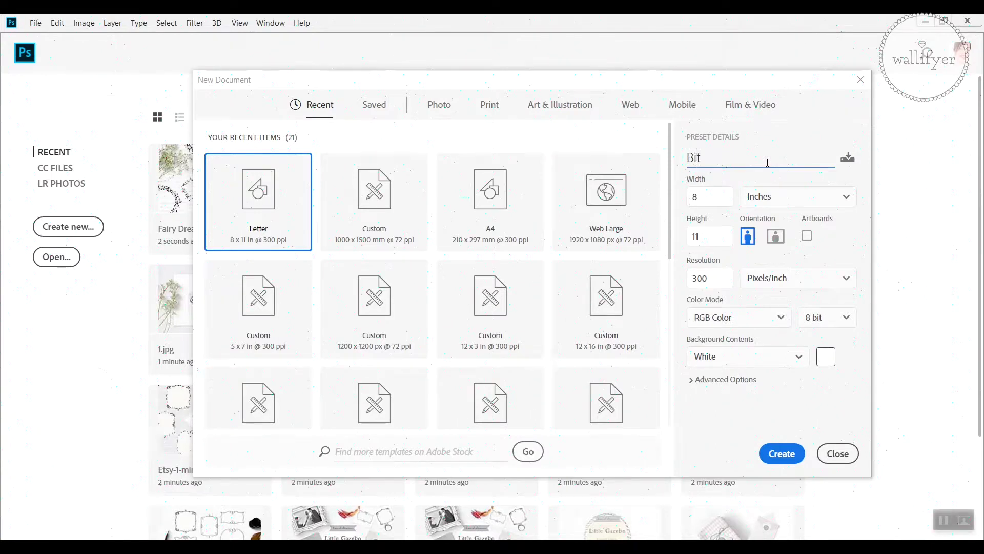
{"action": "type", "text": "hday card"}
{"action": "left_click", "coordinate": [704, 157]}
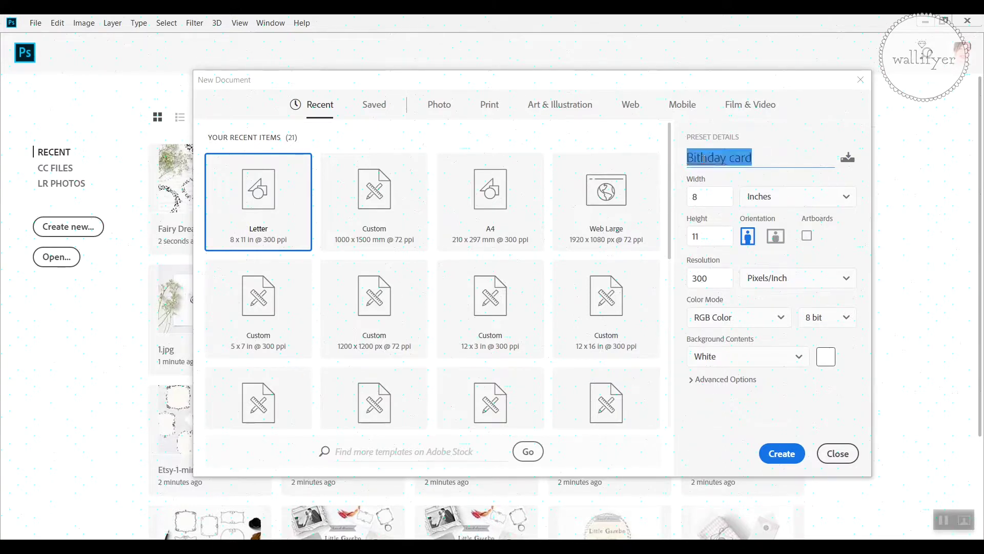
{"action": "left_click", "coordinate": [697, 157]}
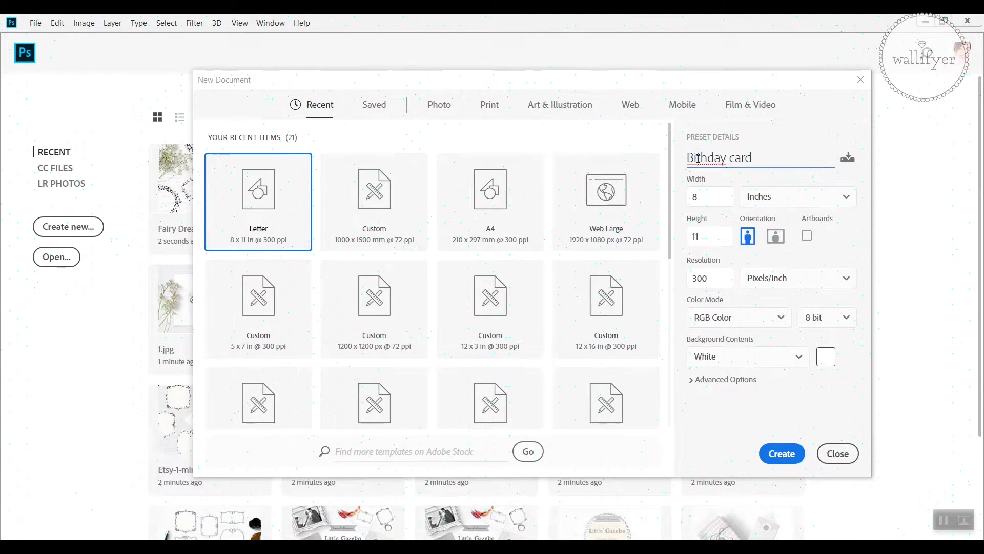
{"action": "type", "text": "r"}
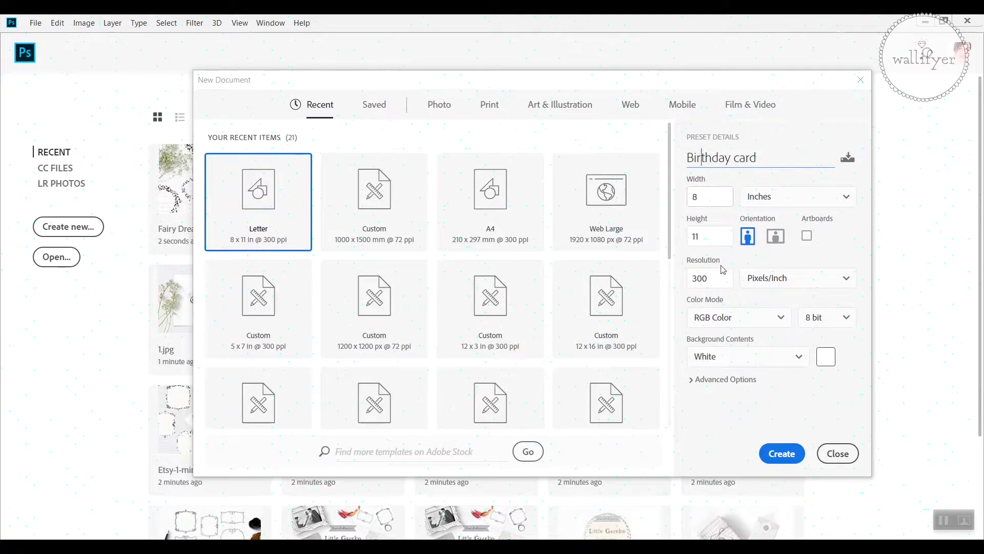
{"action": "left_click", "coordinate": [711, 277]}
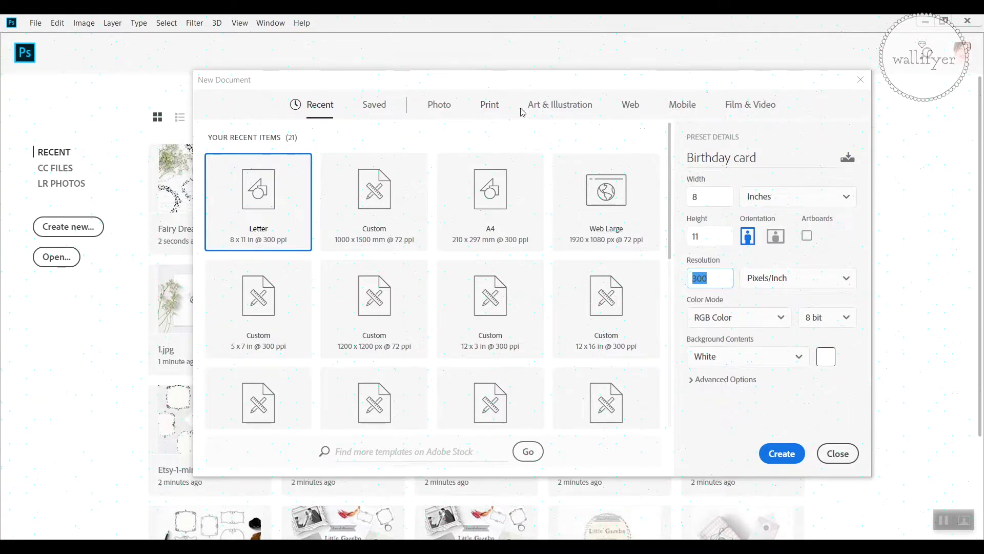
{"action": "left_click", "coordinate": [490, 105]}
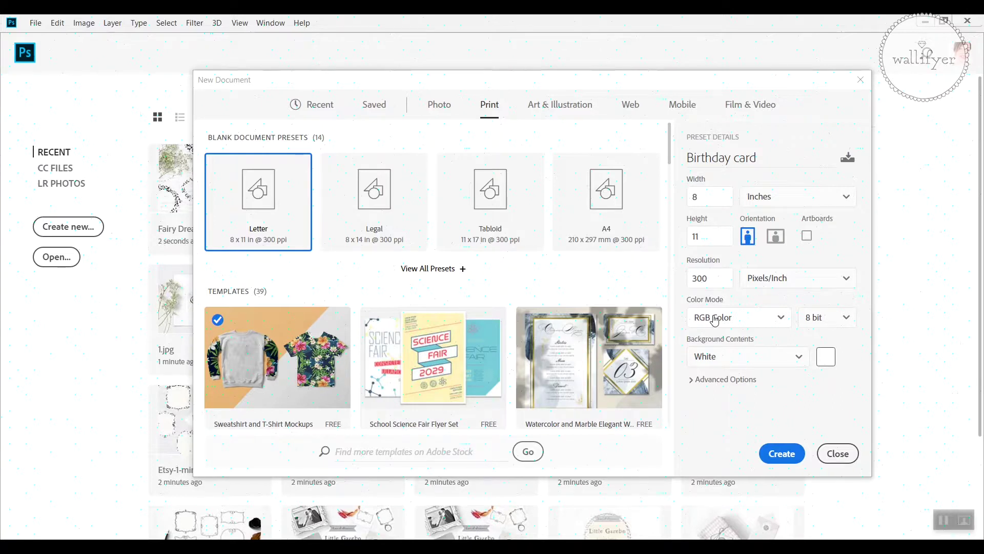
{"action": "left_click", "coordinate": [781, 320]}
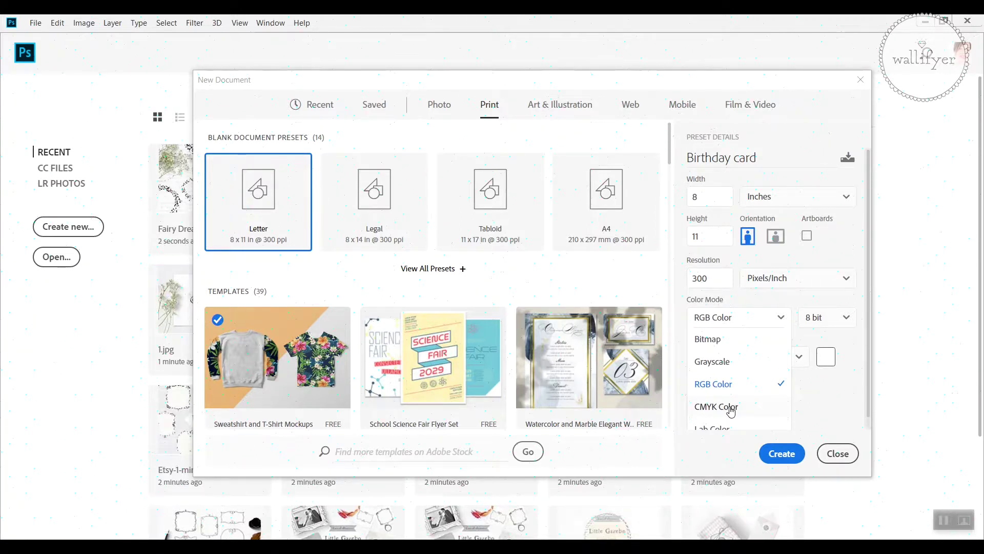
{"action": "left_click", "coordinate": [732, 409]}
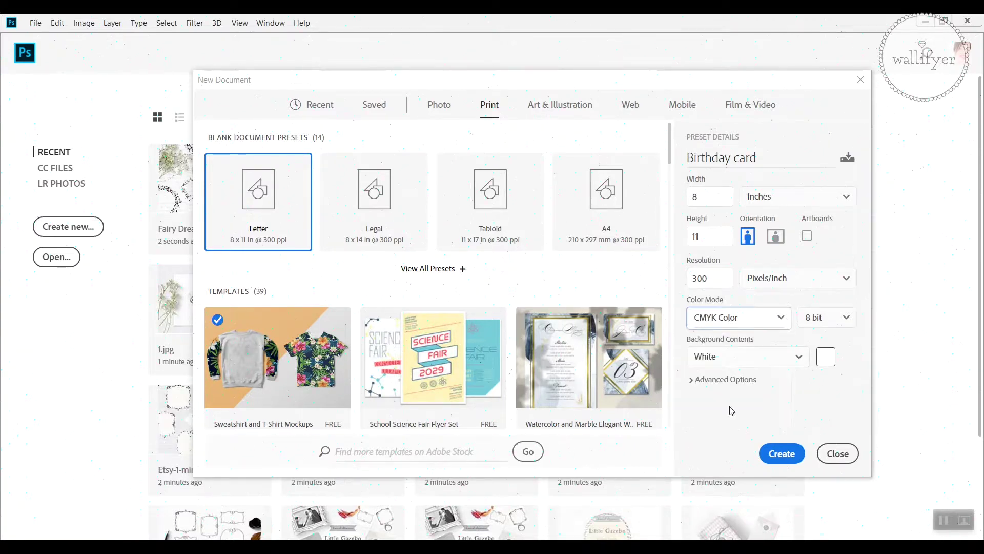
{"action": "left_click", "coordinate": [736, 324]}
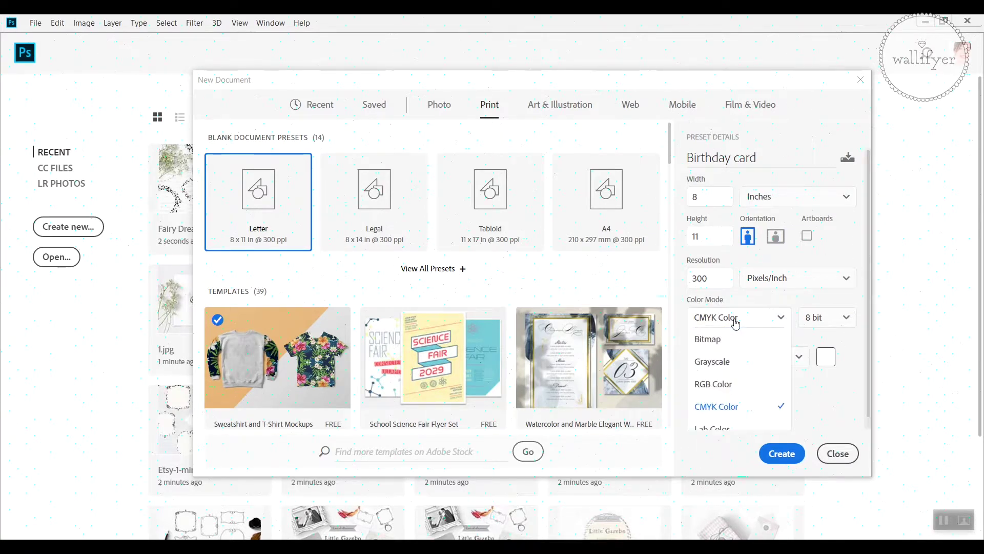
{"action": "left_click", "coordinate": [744, 388]}
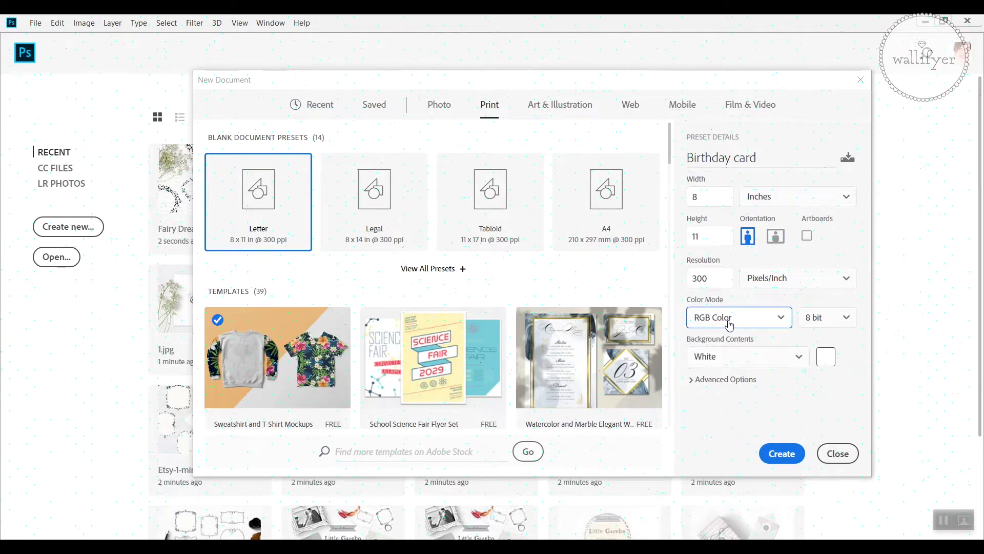
- Choose White as the background contents and create the document
{"action": "left_click", "coordinate": [738, 361]}
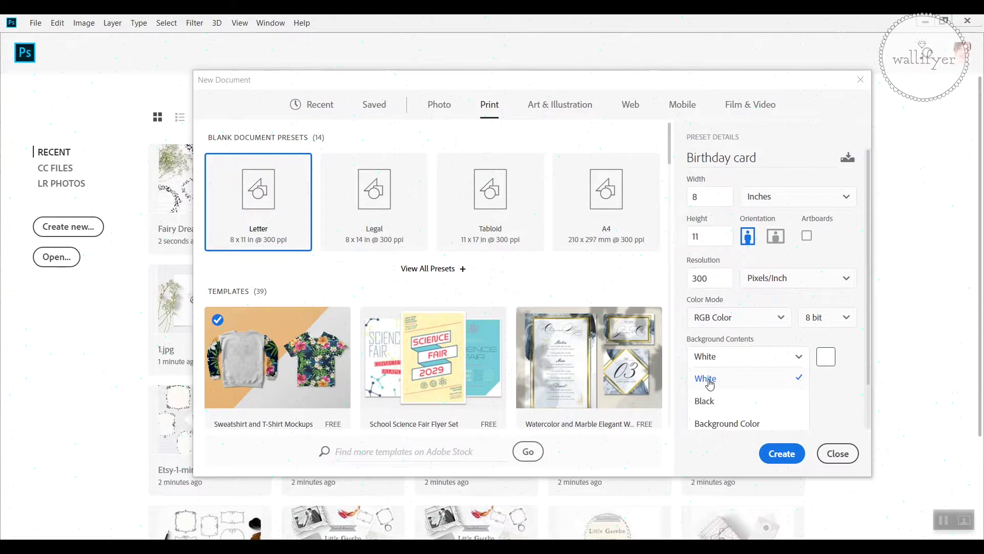
{"action": "left_click", "coordinate": [710, 383]}
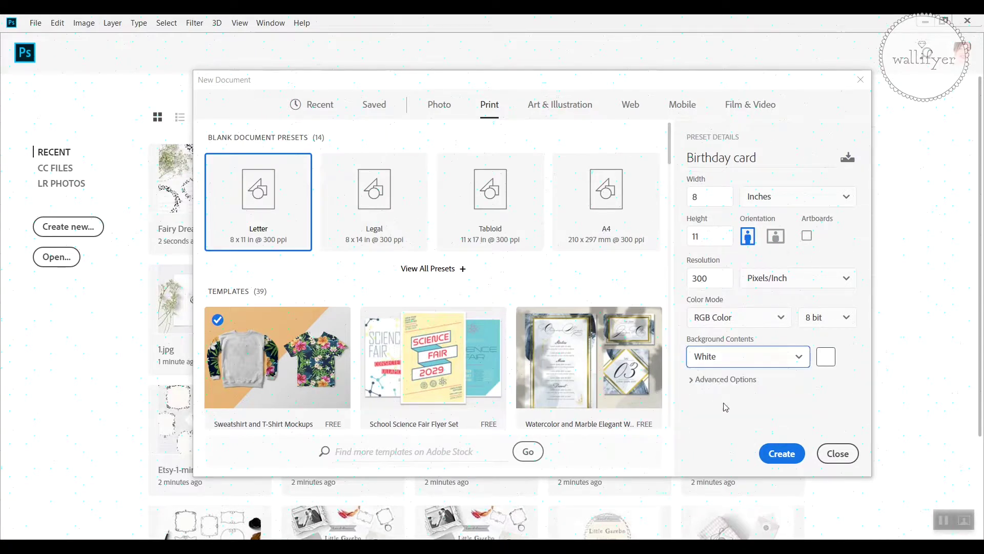
{"action": "left_click", "coordinate": [782, 454]}
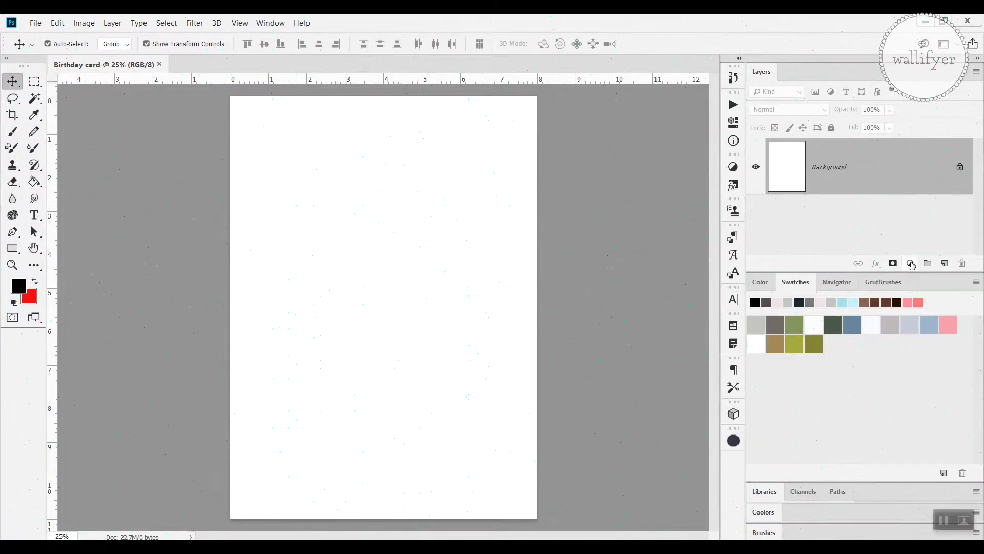
{"action": "left_click", "coordinate": [911, 263]}
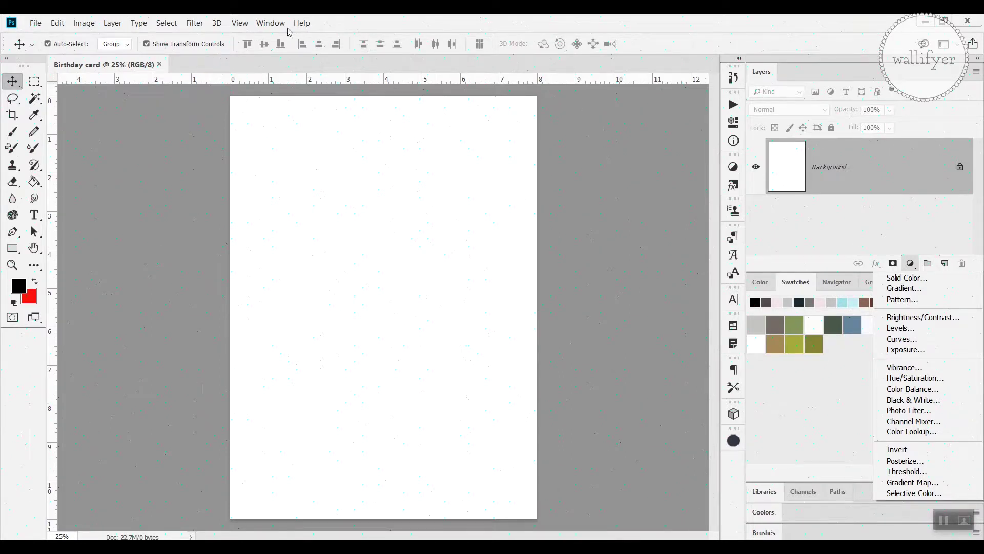
{"action": "left_click", "coordinate": [272, 24]}
{"action": "left_click", "coordinate": [272, 24]}
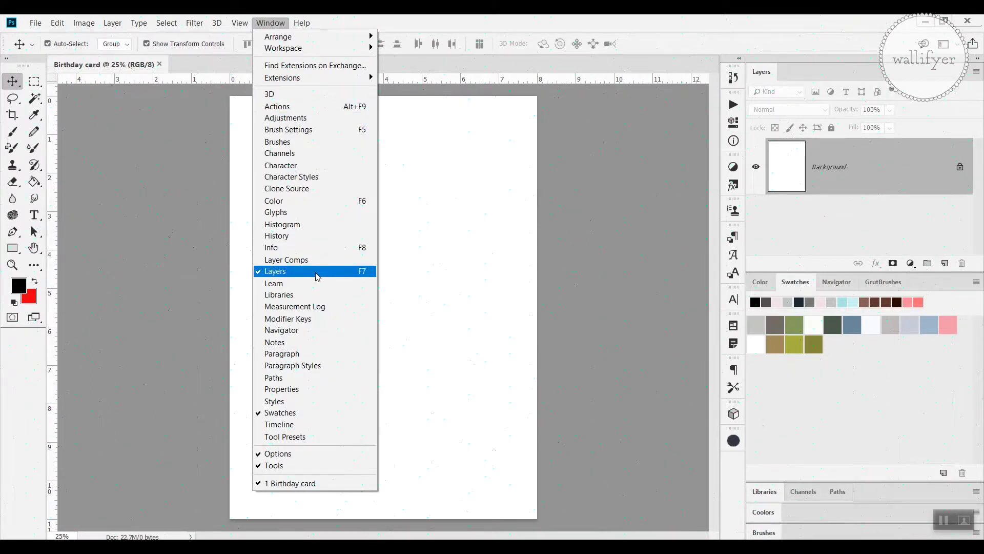
{"action": "left_click", "coordinate": [867, 237]}
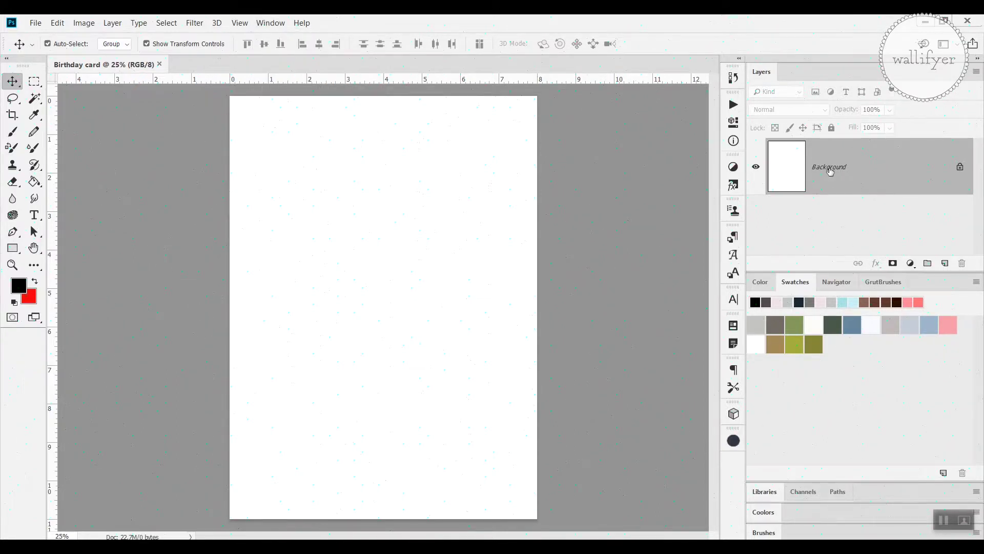
- Add a Pattern fill layer above the background and open the Preset Manager for its patterns
{"action": "left_click", "coordinate": [911, 263]}
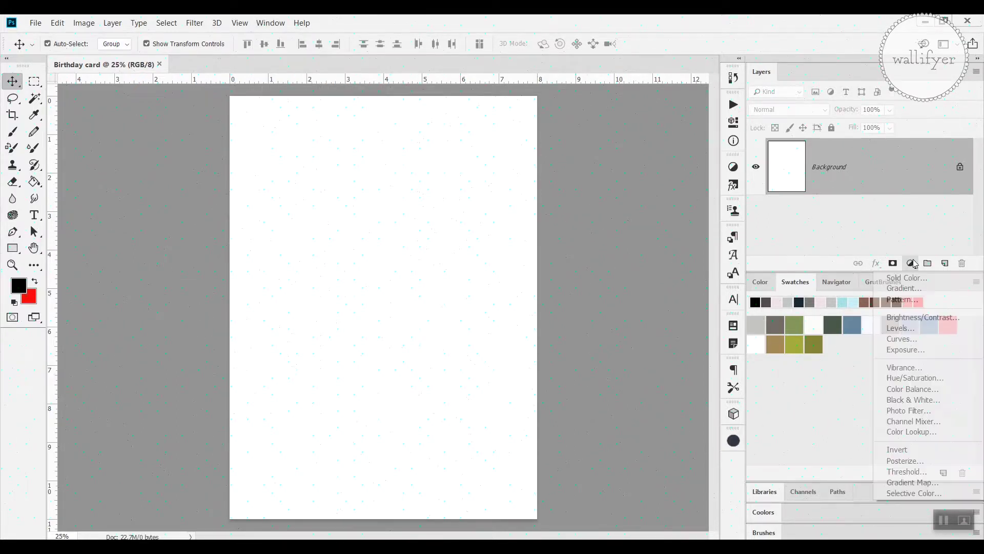
{"action": "left_click", "coordinate": [911, 301]}
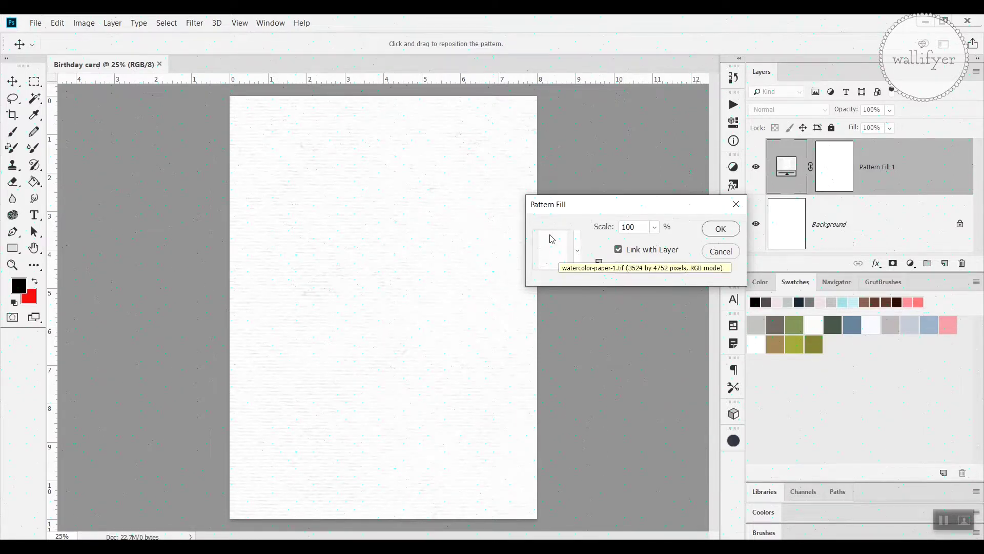
{"action": "left_click", "coordinate": [579, 250]}
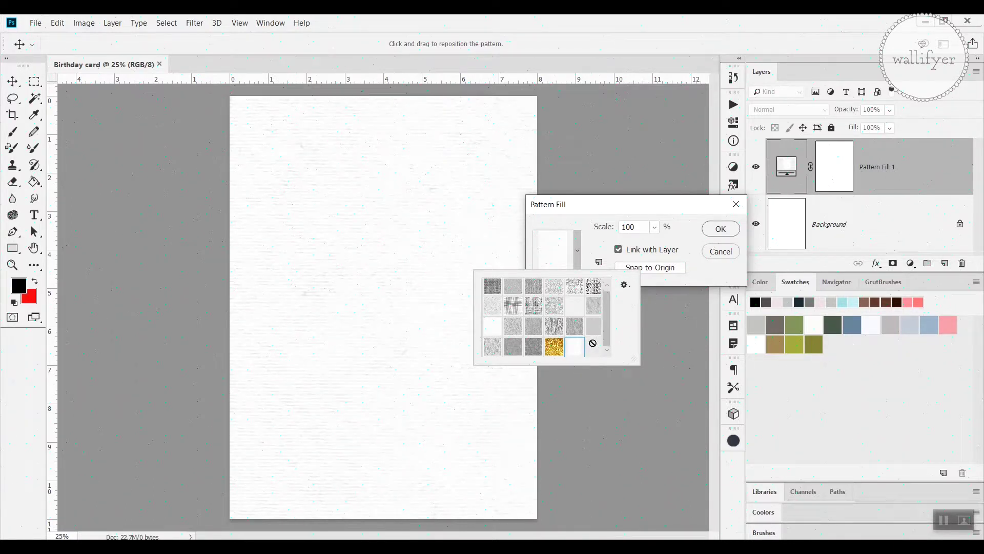
{"action": "left_click", "coordinate": [625, 286]}
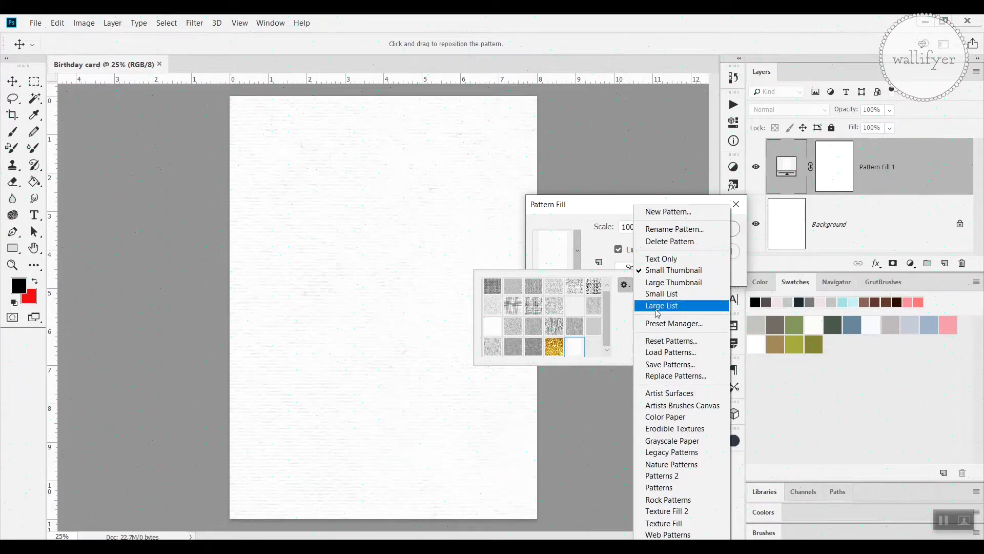
{"action": "left_click", "coordinate": [662, 324]}
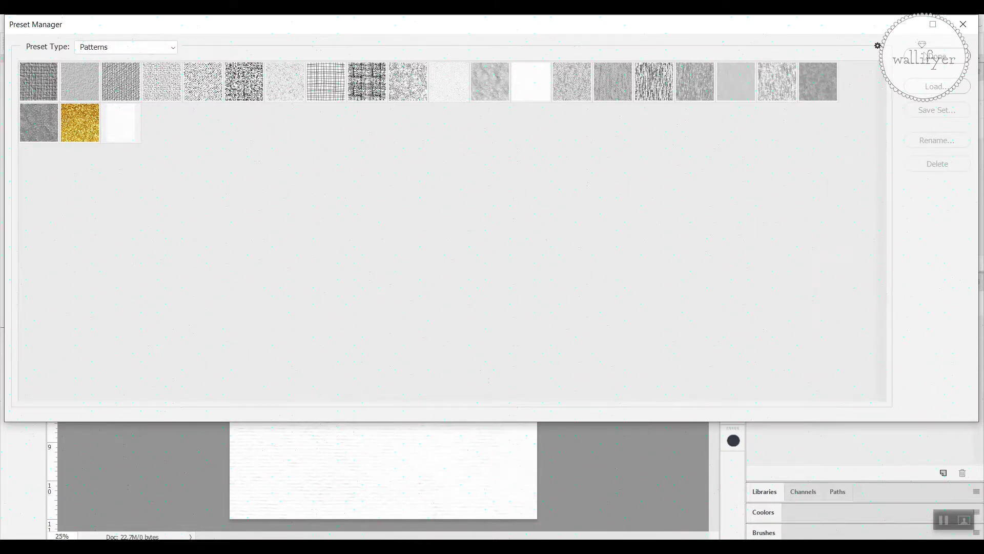
- Load the pattern file "The Picnic Paper Pack with Buffalo and Plaid overlays.pat" from the Tutorial folder in Collections and close the Preset Manager
{"action": "left_click", "coordinate": [925, 92]}
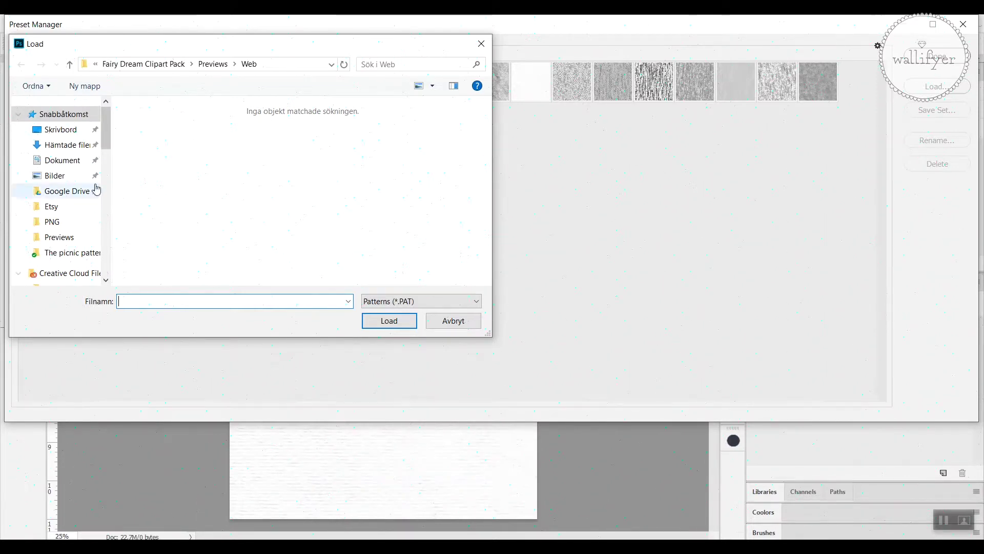
{"action": "scroll", "coordinate": [98, 194], "scroll_direction": "down", "scroll_amount": 2}
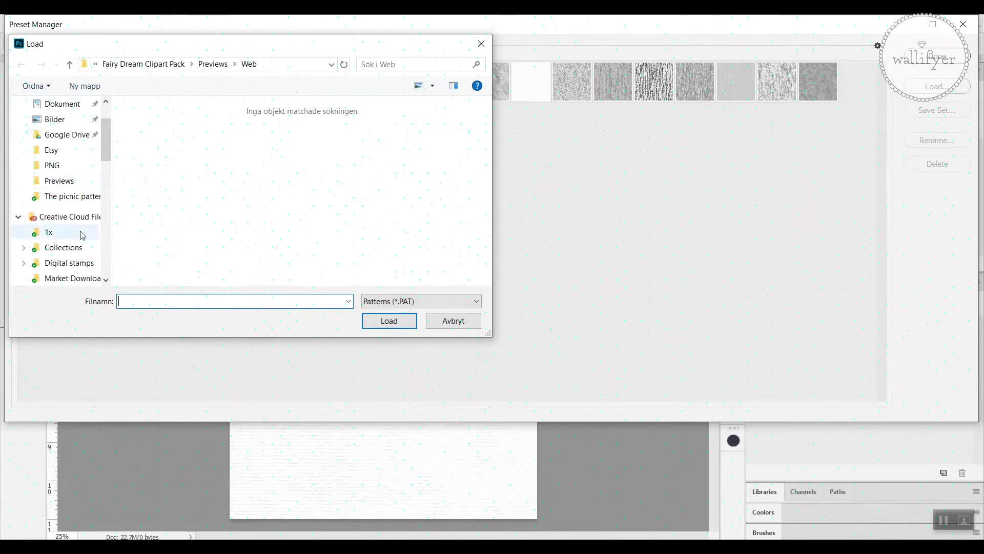
{"action": "left_click", "coordinate": [76, 248]}
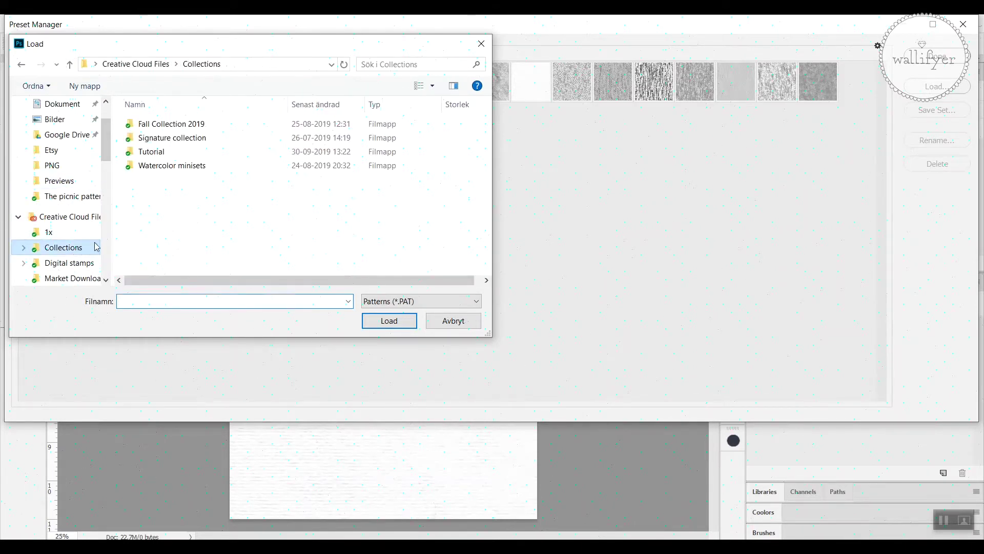
{"action": "double_click", "coordinate": [182, 153]}
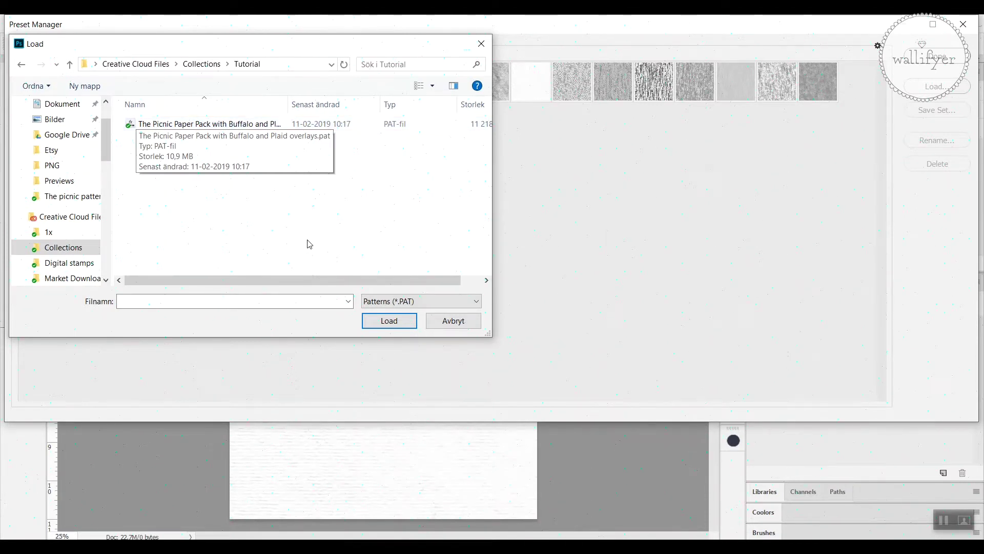
{"action": "left_click", "coordinate": [253, 128]}
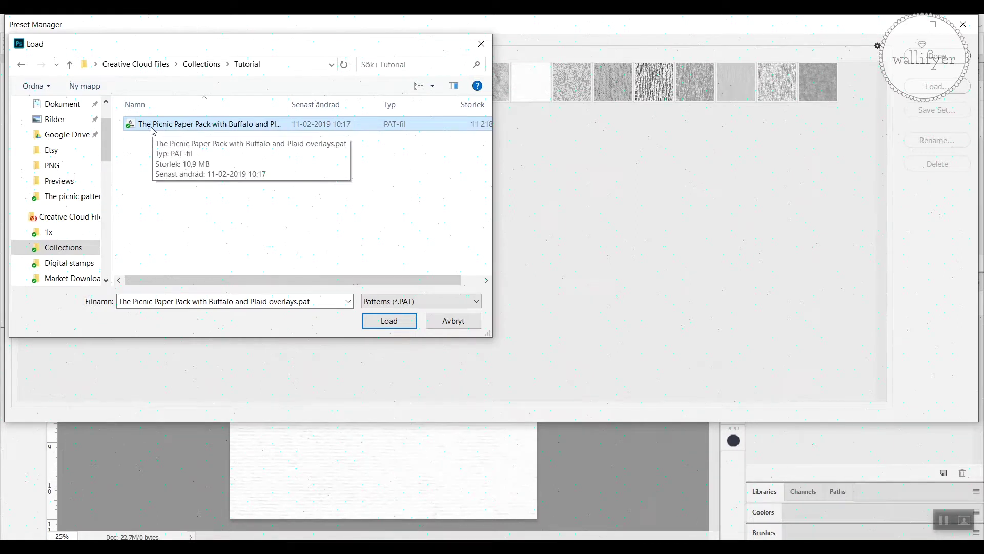
{"action": "left_click", "coordinate": [387, 322]}
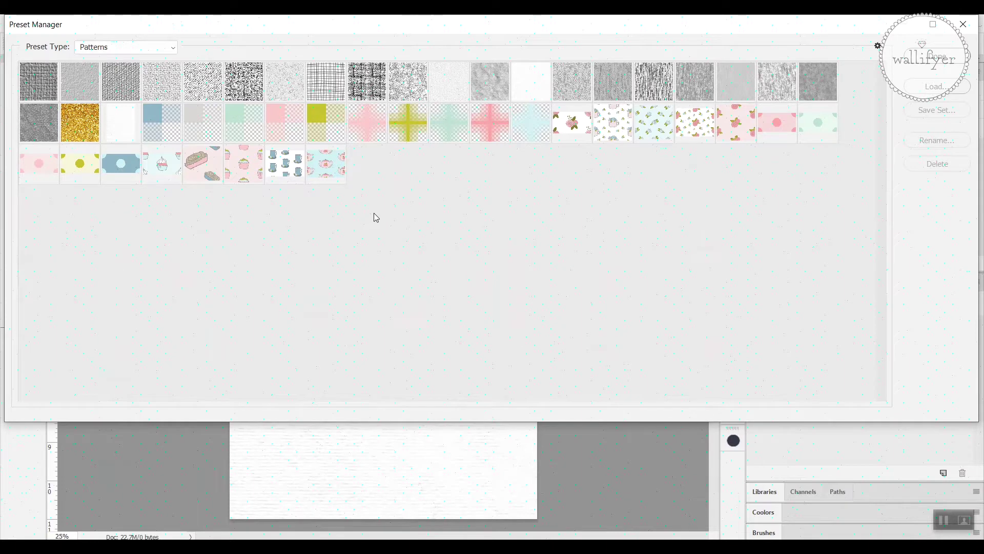
{"action": "left_click", "coordinate": [951, 57]}
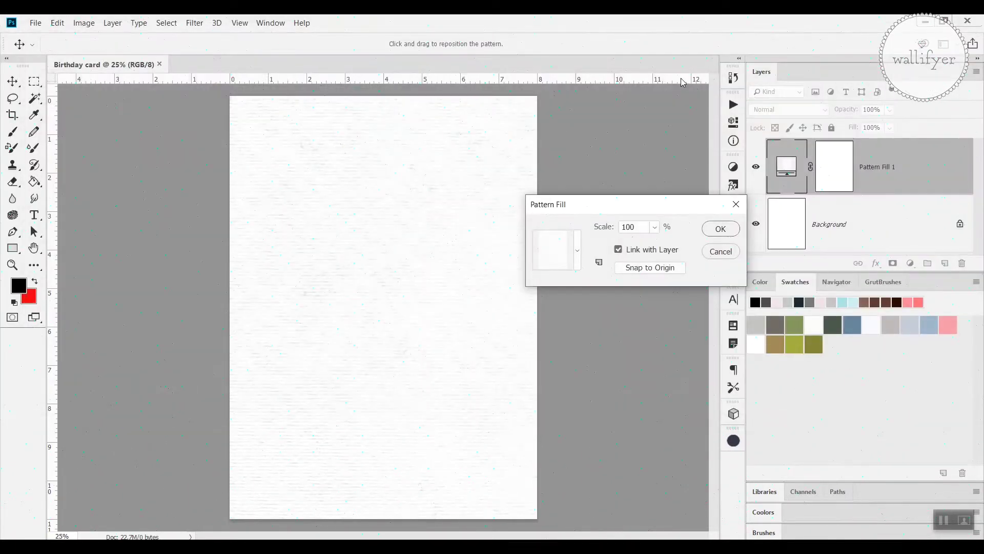
- Choose the pink teapot pattern on light blue from the loaded picnic patterns for the pattern fill
{"action": "left_click", "coordinate": [579, 250]}
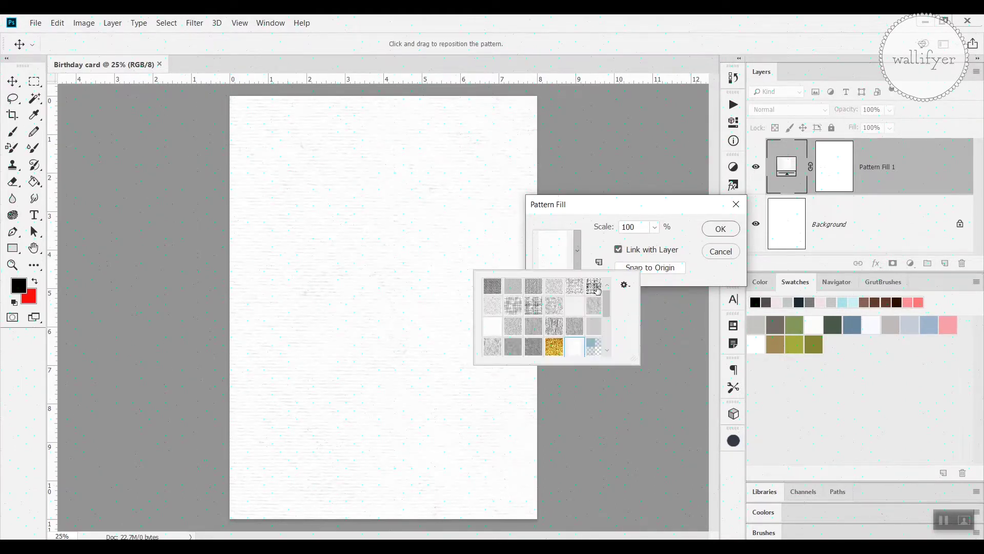
{"action": "left_click_drag", "start_coordinate": [609, 303], "coordinate": [609, 331]}
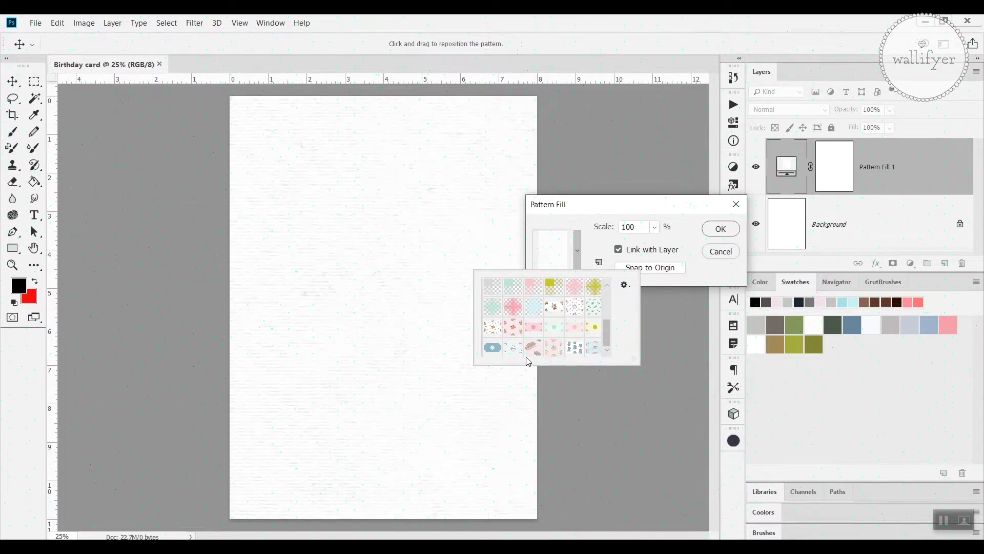
{"action": "left_click", "coordinate": [593, 351]}
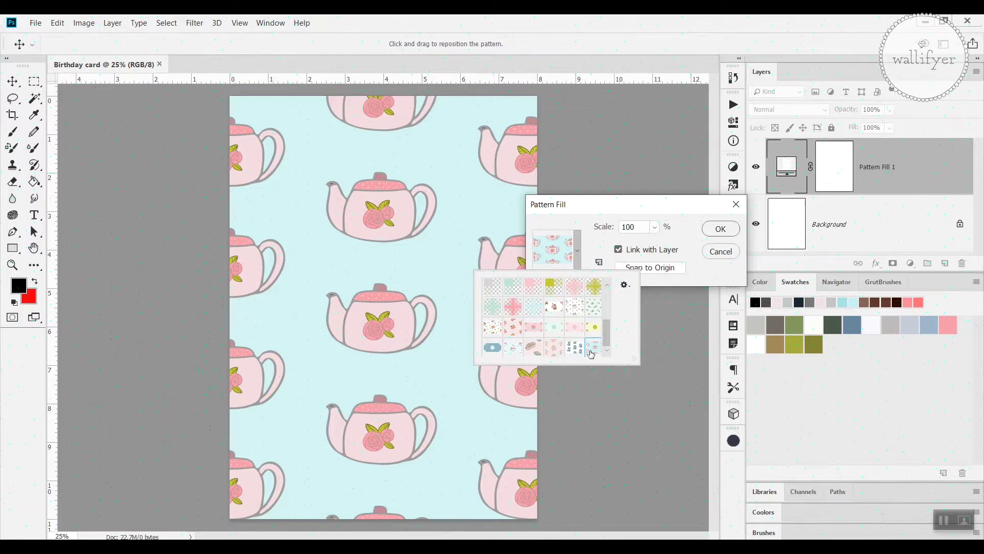
- Set the teapot pattern's scale to 38%, shift the pattern slightly on the page and apply the fill
{"action": "left_click", "coordinate": [656, 230]}
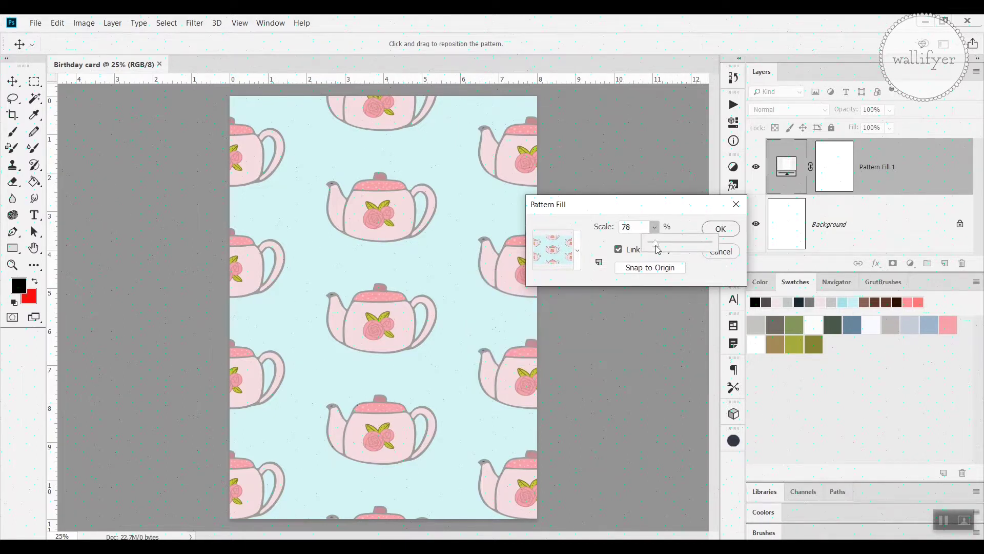
{"action": "left_click_drag", "start_coordinate": [658, 250], "coordinate": [655, 245]}
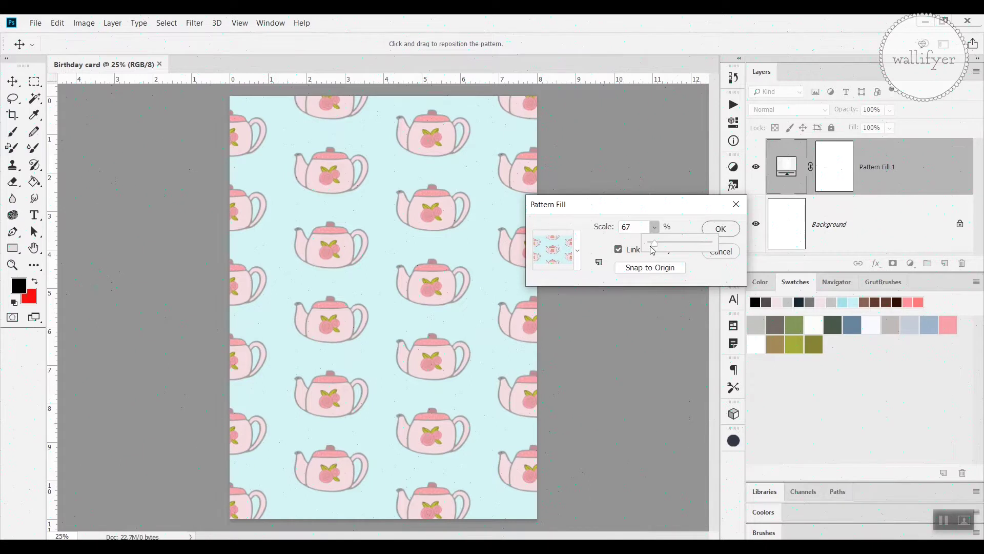
{"action": "key", "text": "Up"}
{"action": "key", "text": "Up"}
{"action": "key", "text": "Up"}
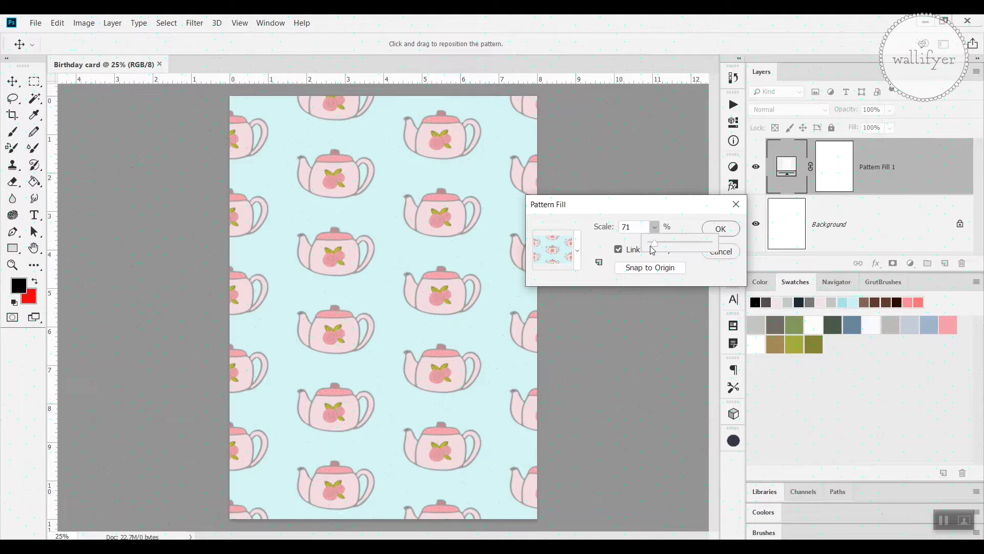
{"action": "key", "text": "Up"}
{"action": "key", "text": "Up"}
{"action": "key", "text": "Up"}
{"action": "key", "text": "Up"}
{"action": "key", "text": "Up"}
{"action": "key", "text": "Up"}
{"action": "key", "text": "Up"}
{"action": "key", "text": "Up"}
{"action": "key", "text": "Up"}
{"action": "key", "text": "Up"}
{"action": "key", "text": "Up"}
{"action": "key", "text": "Up"}
{"action": "key", "text": "Up"}
{"action": "key", "text": "Up"}
{"action": "key", "text": "Up"}
{"action": "key", "text": "Up"}
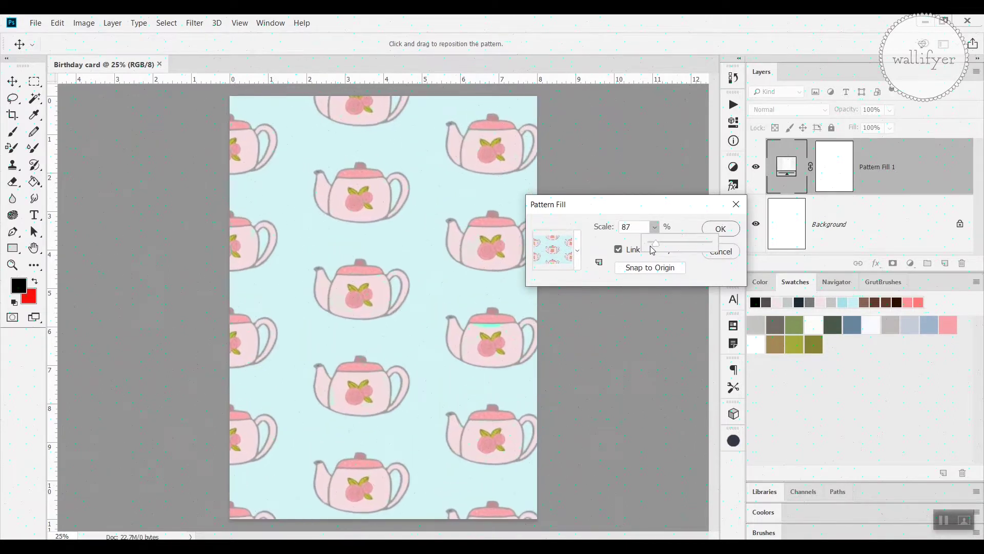
{"action": "key", "text": "Up"}
{"action": "key", "text": "Up"}
{"action": "key", "text": "Up"}
{"action": "key", "text": "Up"}
{"action": "key", "text": "Up"}
{"action": "key", "text": "Up"}
{"action": "key", "text": "Up"}
{"action": "key", "text": "Up"}
{"action": "key", "text": "Up"}
{"action": "key", "text": "Up"}
{"action": "key", "text": "Up"}
{"action": "key", "text": "Up"}
{"action": "key", "text": "Up"}
{"action": "key", "text": "Up"}
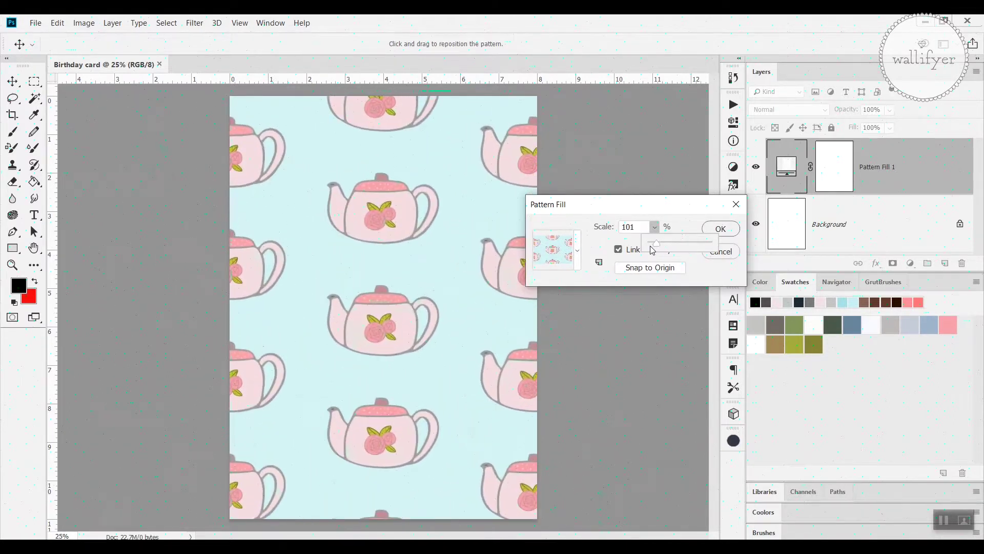
{"action": "key", "text": "Up"}
{"action": "key", "text": "Up"}
{"action": "key", "text": "Up"}
{"action": "key", "text": "Down"}
{"action": "key", "text": "Down"}
{"action": "key", "text": "Down"}
{"action": "key", "text": "Down"}
{"action": "key", "text": "Down"}
{"action": "key", "text": "Down"}
{"action": "key", "text": "Down"}
{"action": "key", "text": "Down"}
{"action": "key", "text": "Down"}
{"action": "key", "text": "Down"}
{"action": "key", "text": "Down"}
{"action": "key", "text": "Down"}
{"action": "key", "text": "Down"}
{"action": "key", "text": "Down"}
{"action": "key", "text": "Down"}
{"action": "key", "text": "Down"}
{"action": "key", "text": "Down"}
{"action": "key", "text": "Down"}
{"action": "key", "text": "Down"}
{"action": "key", "text": "Down"}
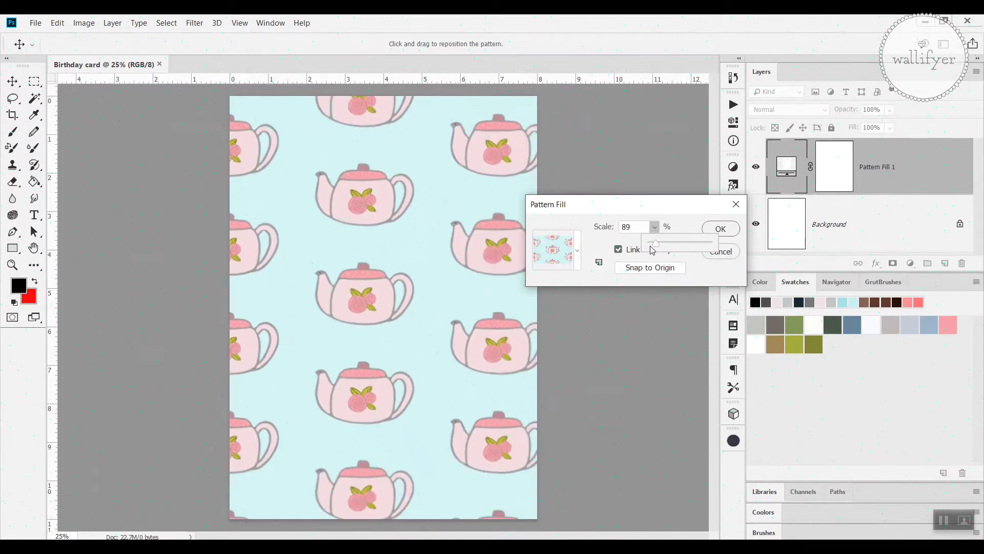
{"action": "key", "text": "Down"}
{"action": "key", "text": "Down"}
{"action": "key", "text": "Down"}
{"action": "key", "text": "Down"}
{"action": "key", "text": "Down"}
{"action": "key", "text": "Down"}
{"action": "key", "text": "Down"}
{"action": "key", "text": "Down"}
{"action": "key", "text": "Down"}
{"action": "key", "text": "Down"}
{"action": "key", "text": "Down"}
{"action": "key", "text": "Down"}
{"action": "key", "text": "Down"}
{"action": "key", "text": "Down"}
{"action": "key", "text": "Down"}
{"action": "key", "text": "Down"}
{"action": "key", "text": "Down"}
{"action": "key", "text": "Down"}
{"action": "key", "text": "Down"}
{"action": "key", "text": "Down"}
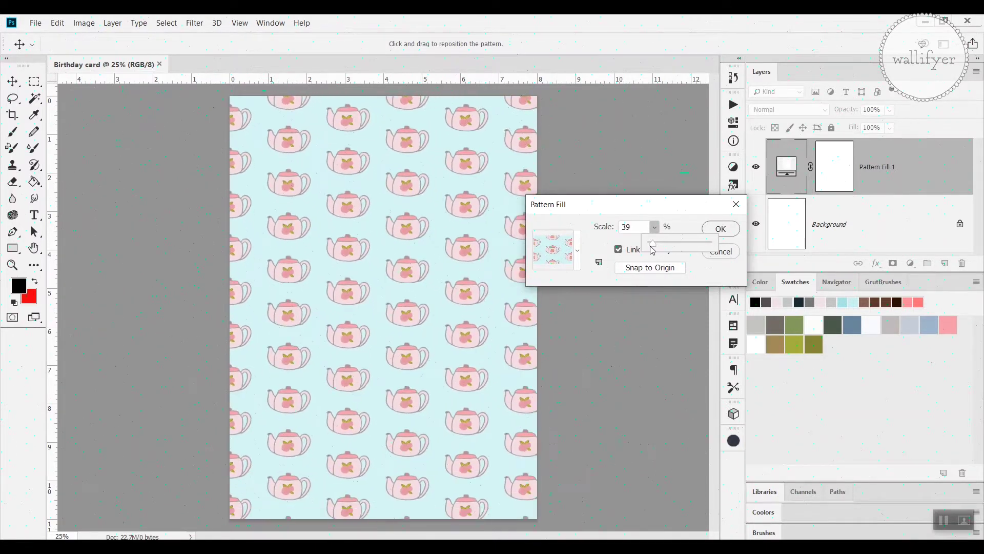
{"action": "key", "text": "Up"}
{"action": "key", "text": "Up"}
{"action": "key", "text": "Up"}
{"action": "key", "text": "Up"}
{"action": "key", "text": "Up"}
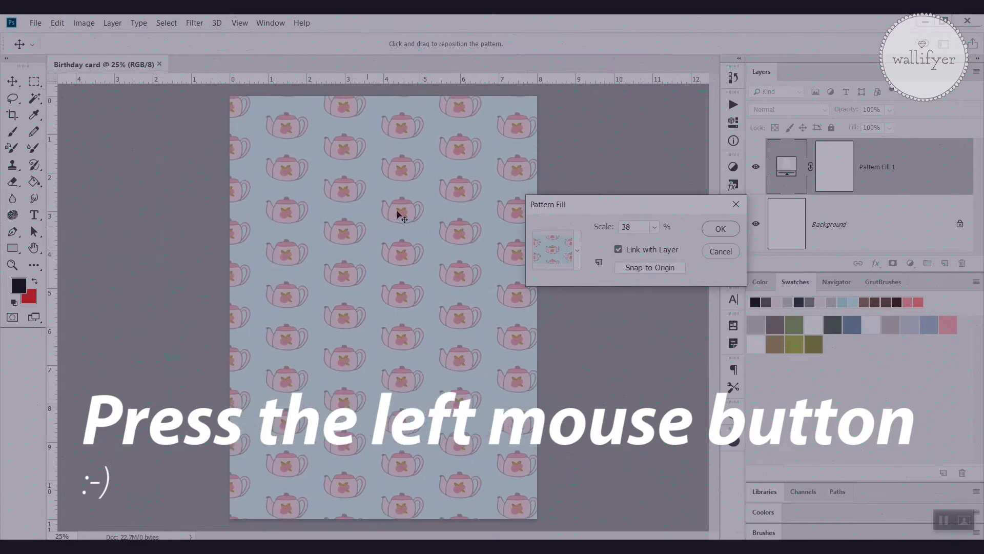
{"action": "left_click_drag", "start_coordinate": [401, 215], "coordinate": [293, 171]}
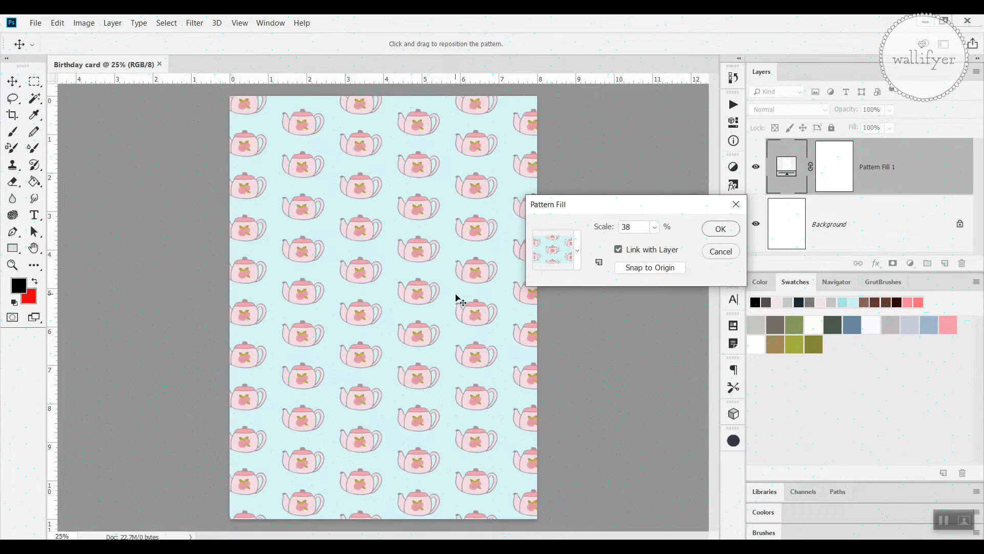
{"action": "left_click", "coordinate": [720, 231]}
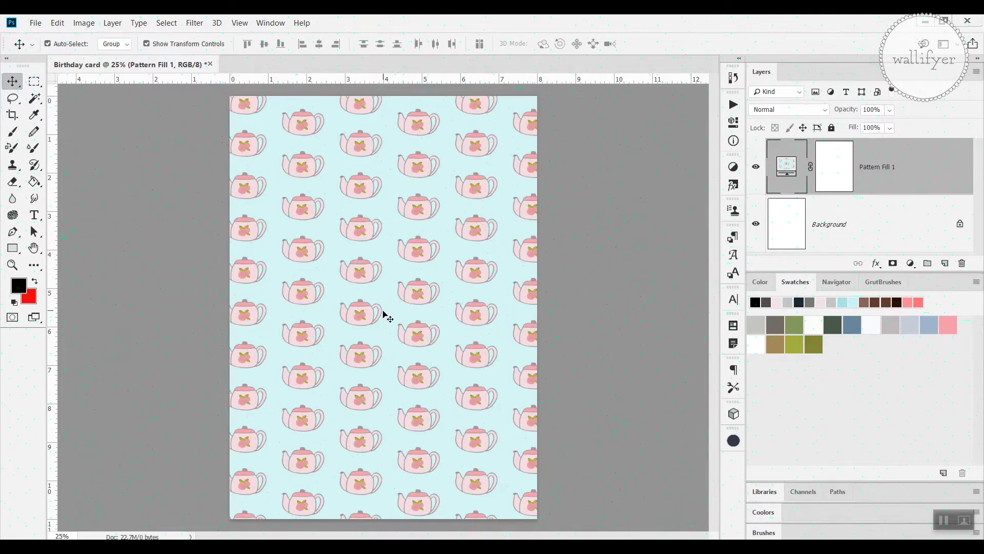
- Place the file "BONUS gold topper for your quotes.png" from the Tutorial folder in Collections as a linked image
{"action": "left_click", "coordinate": [35, 23]}
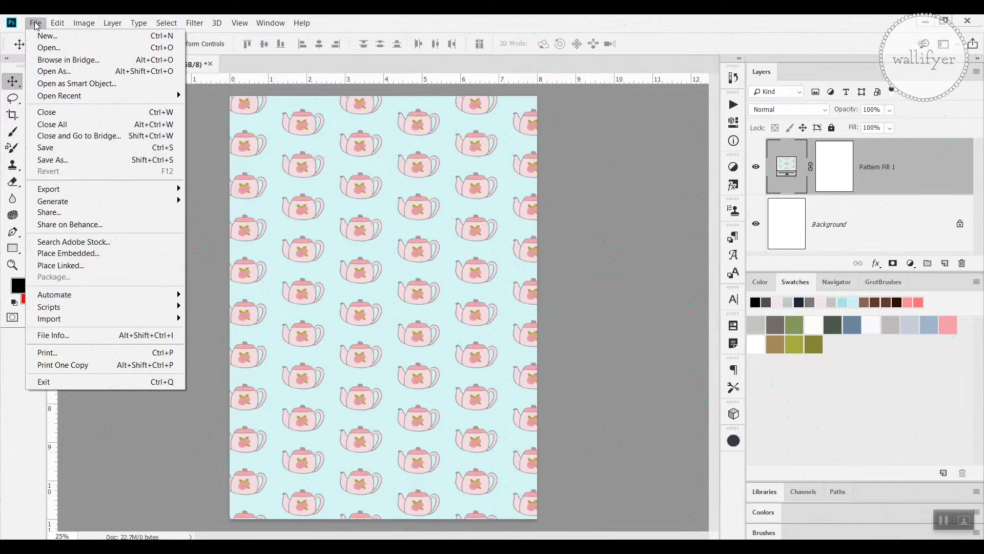
{"action": "left_click", "coordinate": [89, 266]}
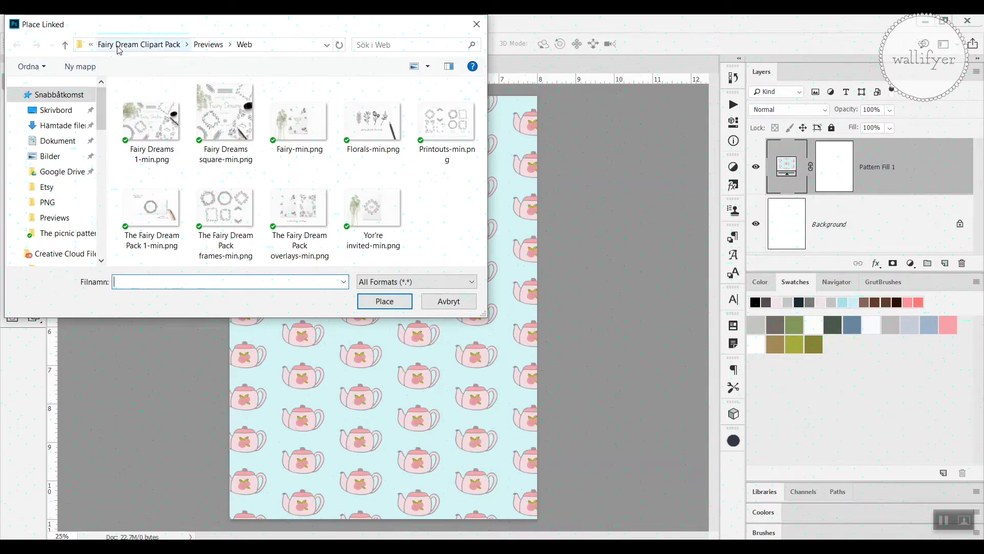
{"action": "left_click", "coordinate": [139, 44]}
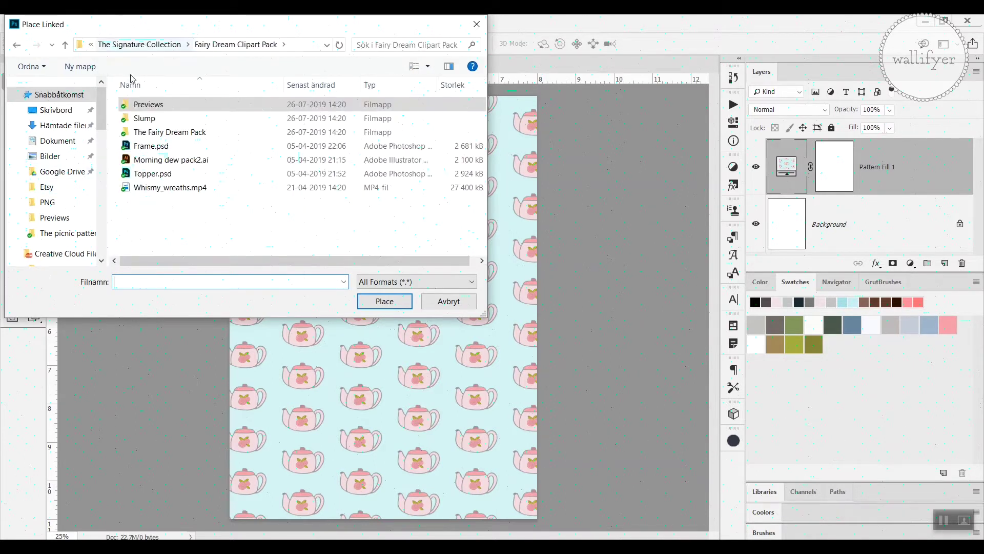
{"action": "left_click", "coordinate": [131, 45]}
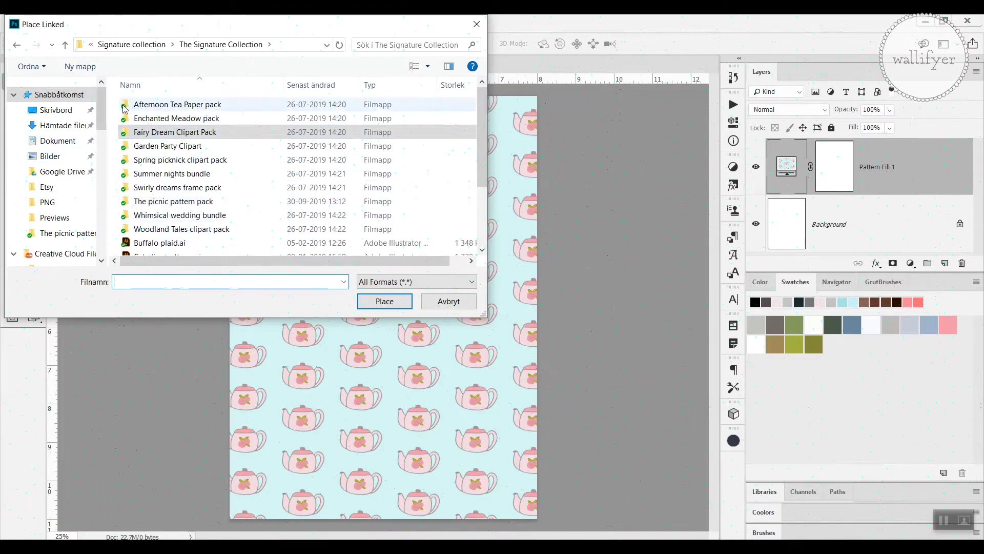
{"action": "left_click", "coordinate": [132, 45]}
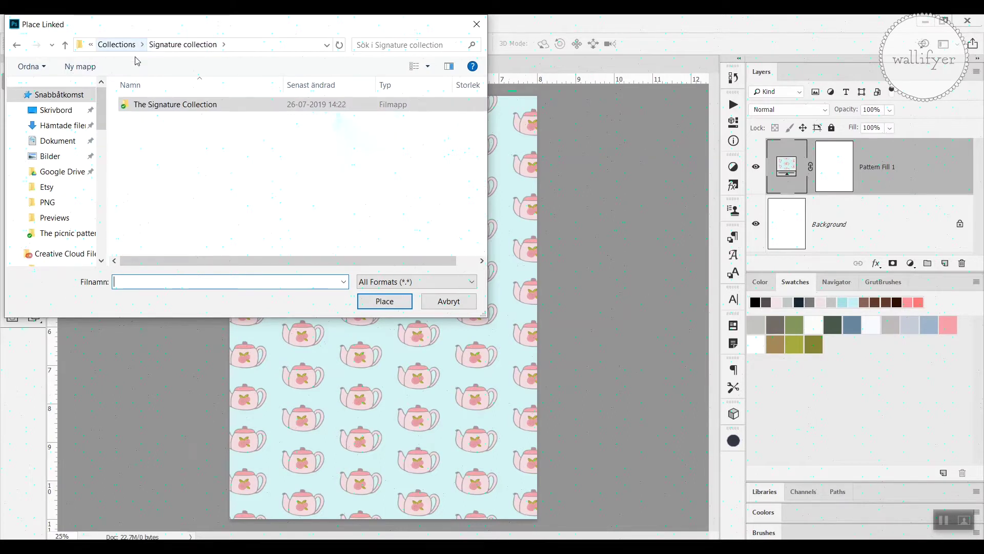
{"action": "left_click", "coordinate": [131, 49]}
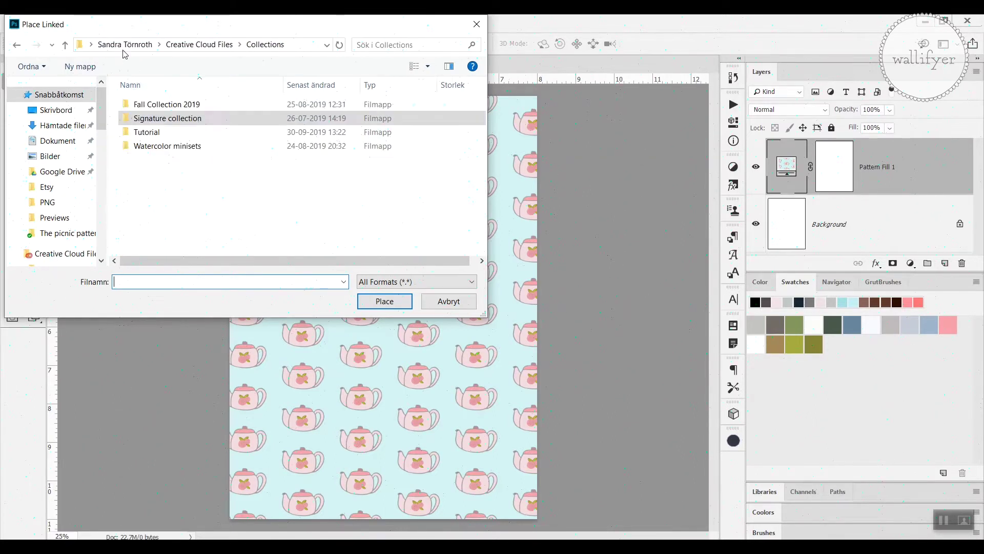
{"action": "double_click", "coordinate": [152, 133]}
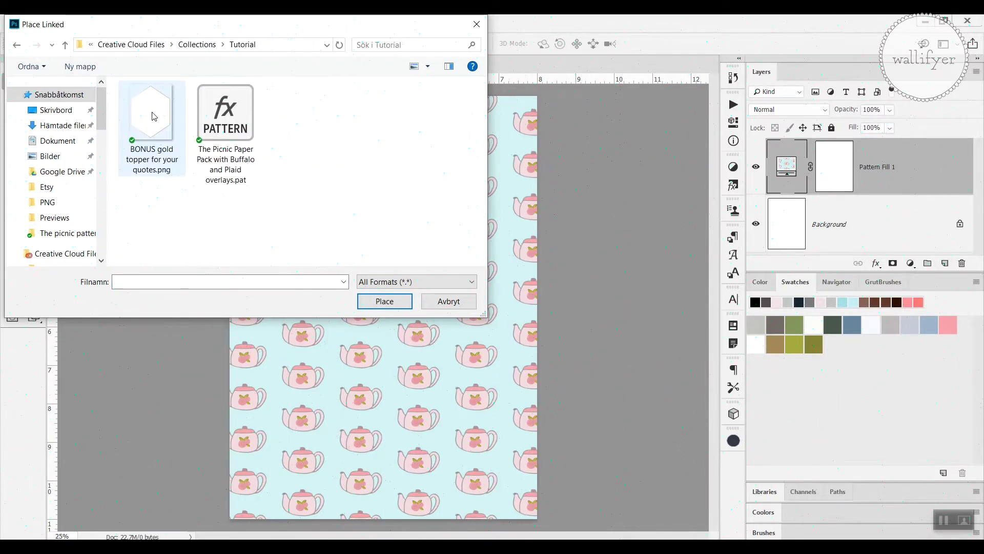
{"action": "double_click", "coordinate": [151, 113]}
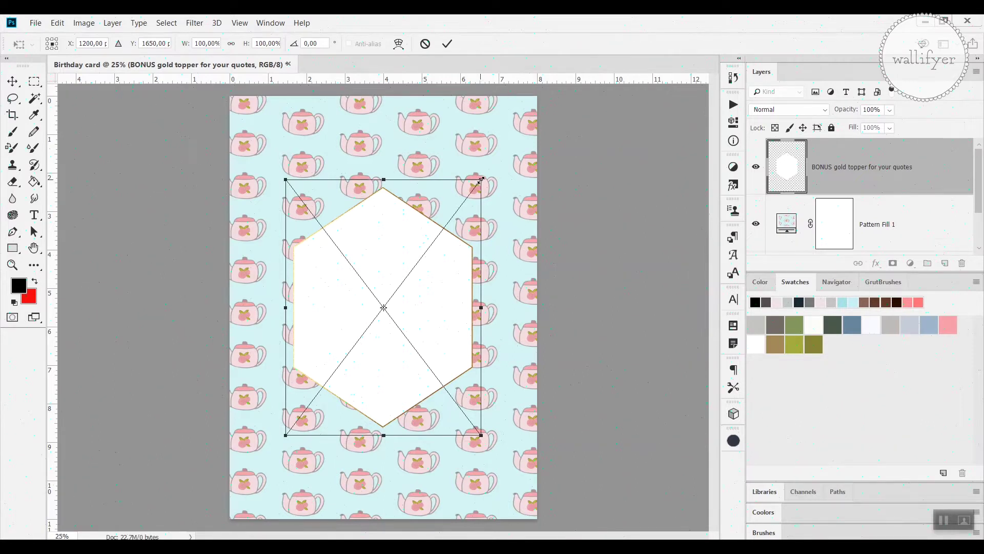
- Enlarge the hexagonal topper to about 120%, centre it on the page and commit the transform
{"action": "left_click_drag", "start_coordinate": [481, 180], "coordinate": [498, 158]}
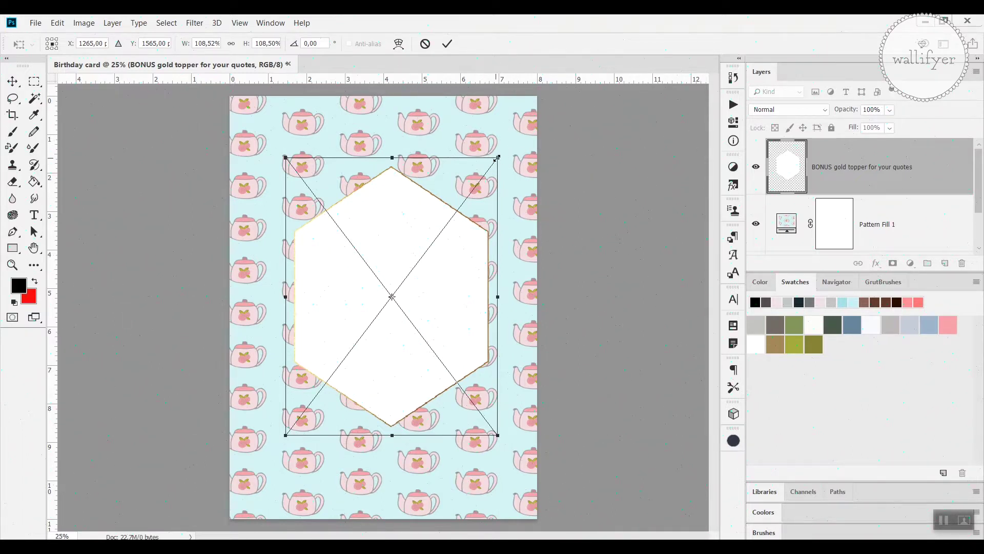
{"action": "left_click_drag", "start_coordinate": [498, 157], "coordinate": [504, 150]}
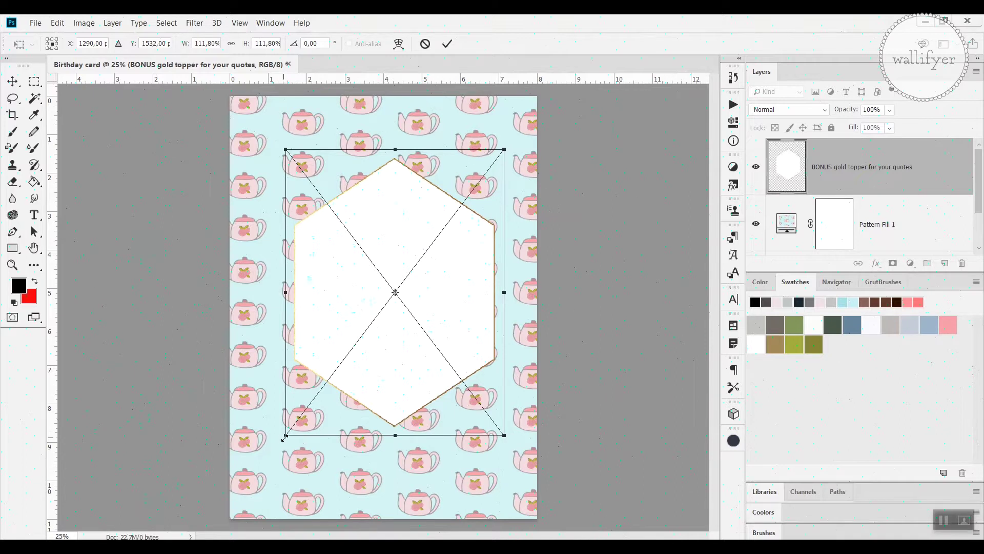
{"action": "left_click_drag", "start_coordinate": [284, 437], "coordinate": [262, 449]}
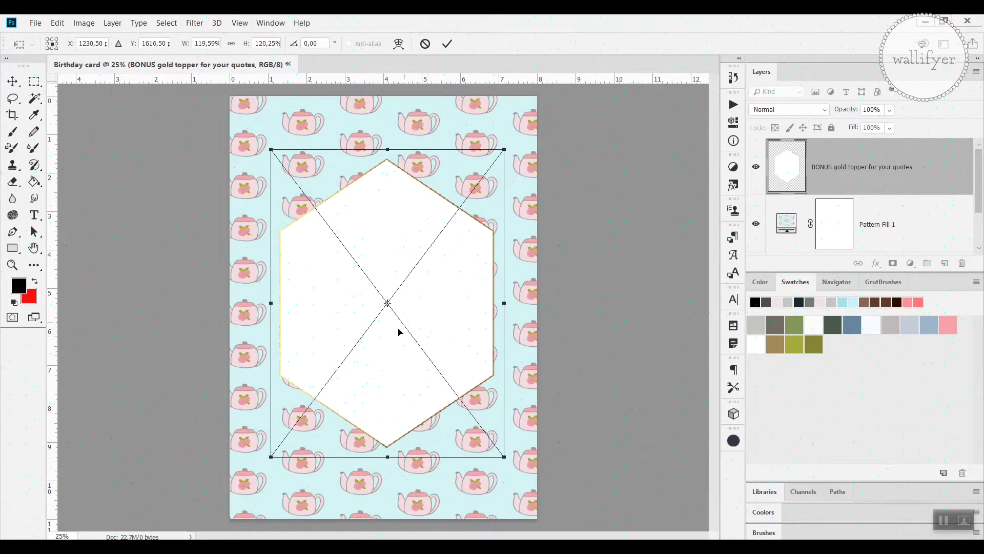
{"action": "left_click_drag", "start_coordinate": [398, 331], "coordinate": [397, 337]}
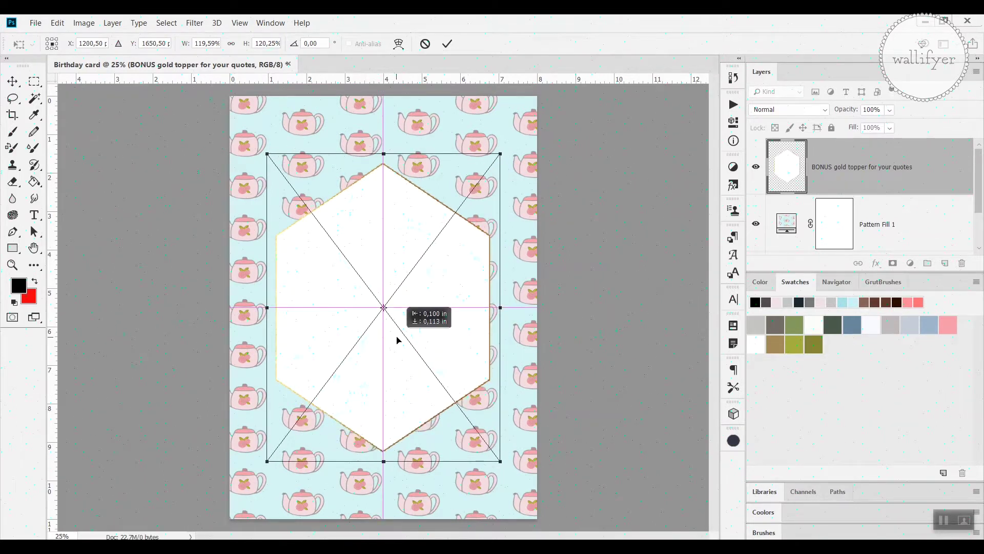
{"action": "left_click_drag", "start_coordinate": [398, 340], "coordinate": [398, 339]}
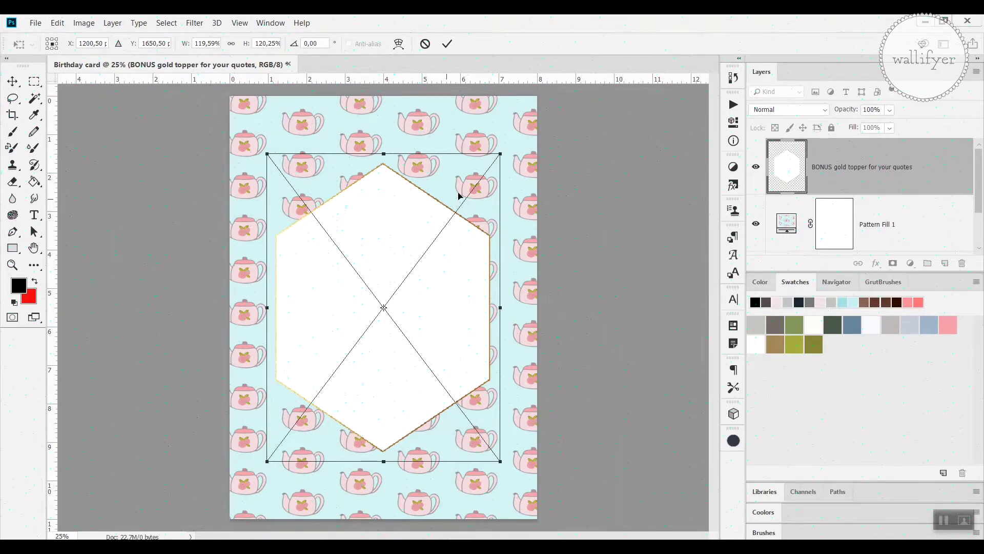
{"action": "left_click", "coordinate": [447, 46]}
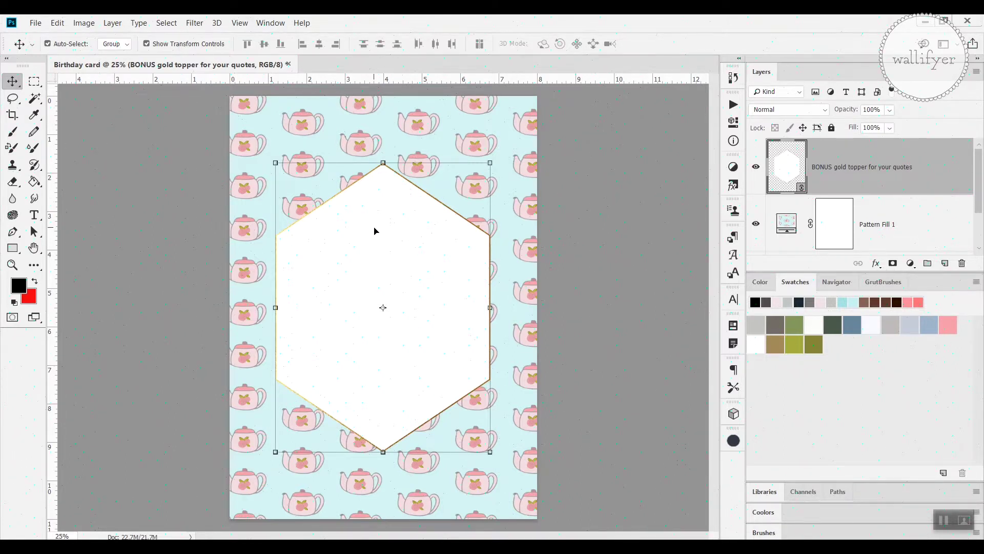
- Move the hexagonal topper slightly upward from the centre of the page
{"action": "mouse_move", "coordinate": [380, 246]}
{"action": "left_mouse_down"}
{"action": "mouse_move", "coordinate": [366, 244]}
{"action": "mouse_move", "coordinate": [379, 222]}
{"action": "mouse_move", "coordinate": [371, 258]}
{"action": "mouse_move", "coordinate": [384, 236]}
{"action": "mouse_move", "coordinate": [377, 244]}
{"action": "mouse_move", "coordinate": [386, 244]}
{"action": "left_mouse_up"}
{"action": "mouse_move", "coordinate": [389, 244]}
{"action": "left_mouse_down"}
{"action": "mouse_move", "coordinate": [369, 242]}
{"action": "mouse_move", "coordinate": [382, 242]}
{"action": "mouse_move", "coordinate": [374, 226]}
{"action": "mouse_move", "coordinate": [353, 252]}
{"action": "mouse_move", "coordinate": [383, 270]}
{"action": "mouse_move", "coordinate": [384, 216]}
{"action": "mouse_move", "coordinate": [379, 237]}
{"action": "left_mouse_up"}
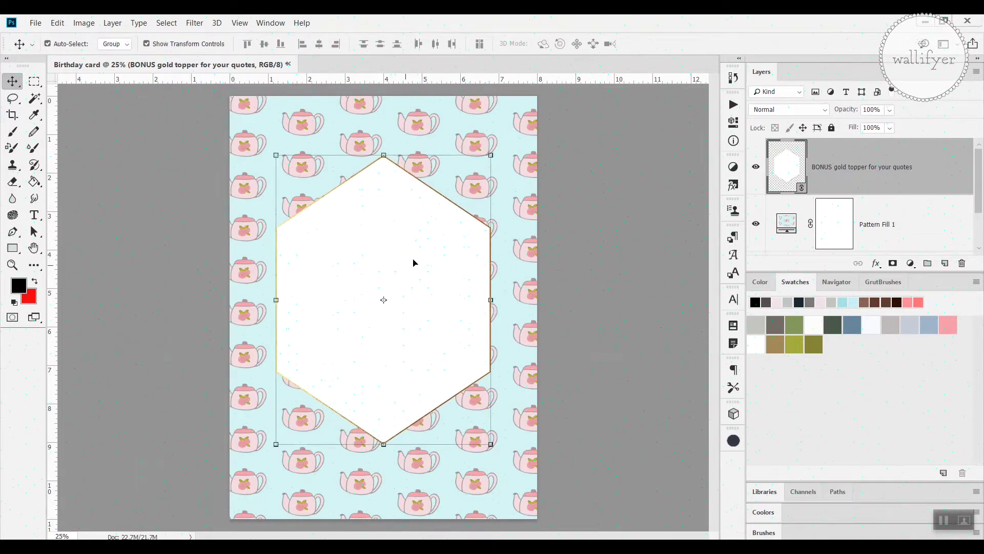
- Select the whole page with the Rectangular Marquee and align the topper to its vertical and horizontal centres
{"action": "left_click", "coordinate": [35, 82]}
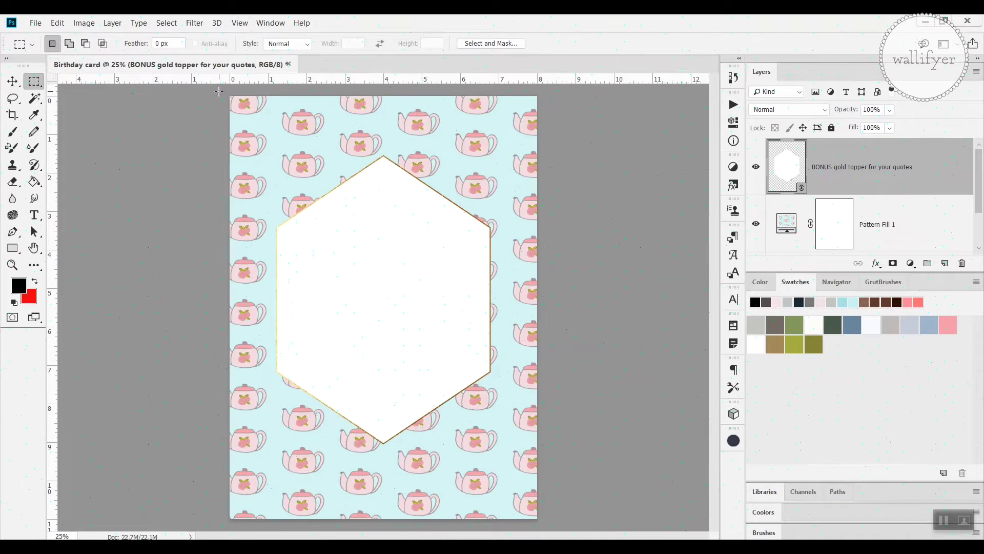
{"action": "left_click_drag", "start_coordinate": [230, 96], "coordinate": [619, 535]}
{"action": "left_click", "coordinate": [12, 85]}
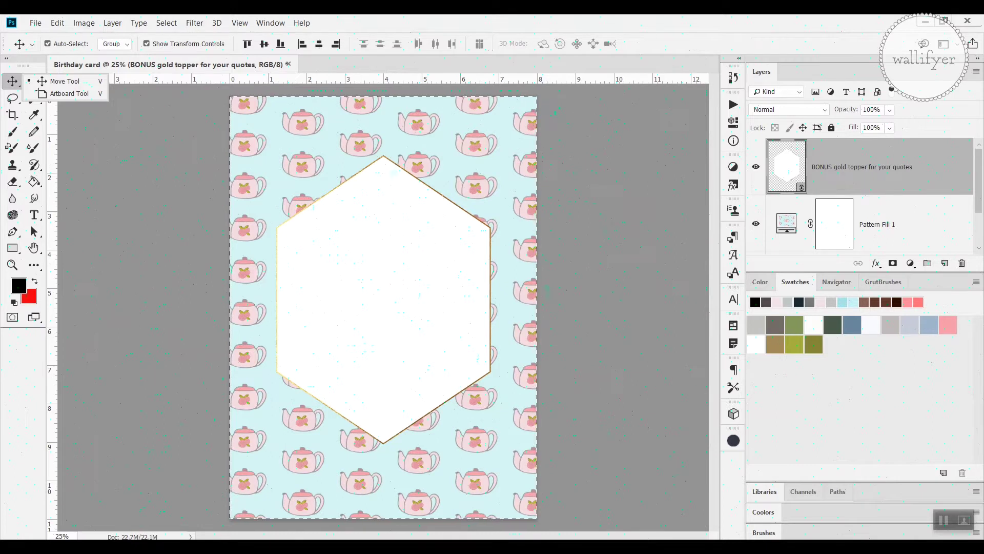
{"action": "left_click", "coordinate": [265, 46]}
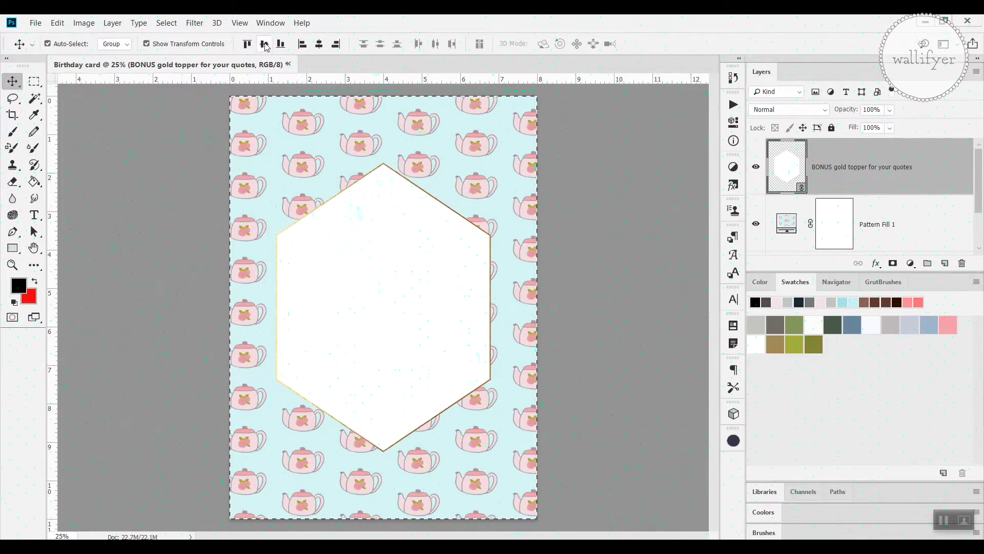
{"action": "left_click", "coordinate": [321, 46]}
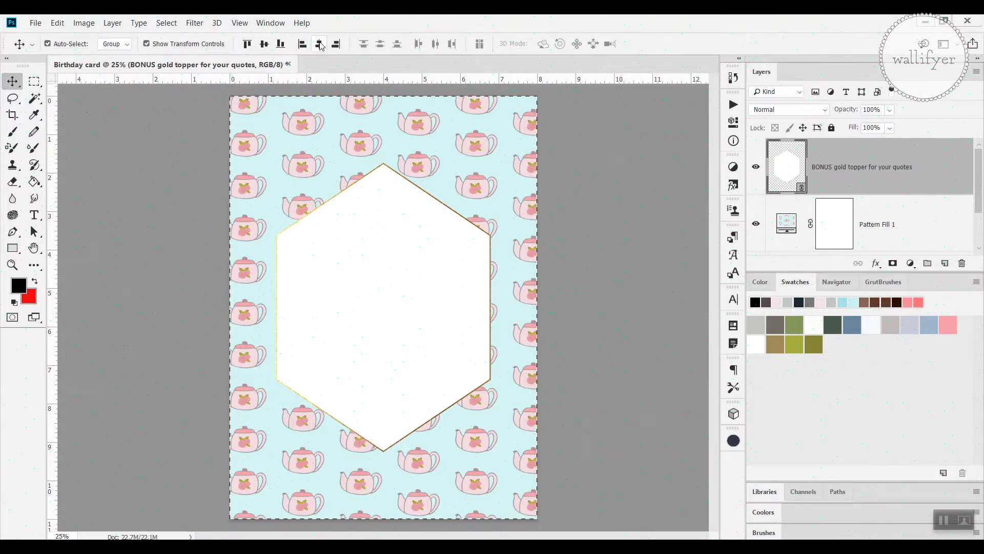
{"action": "left_click", "coordinate": [320, 45]}
{"action": "left_click", "coordinate": [319, 46]}
{"action": "left_click", "coordinate": [266, 45]}
- Clear the page selection and deselect the topper layer
{"action": "left_click", "coordinate": [166, 23]}
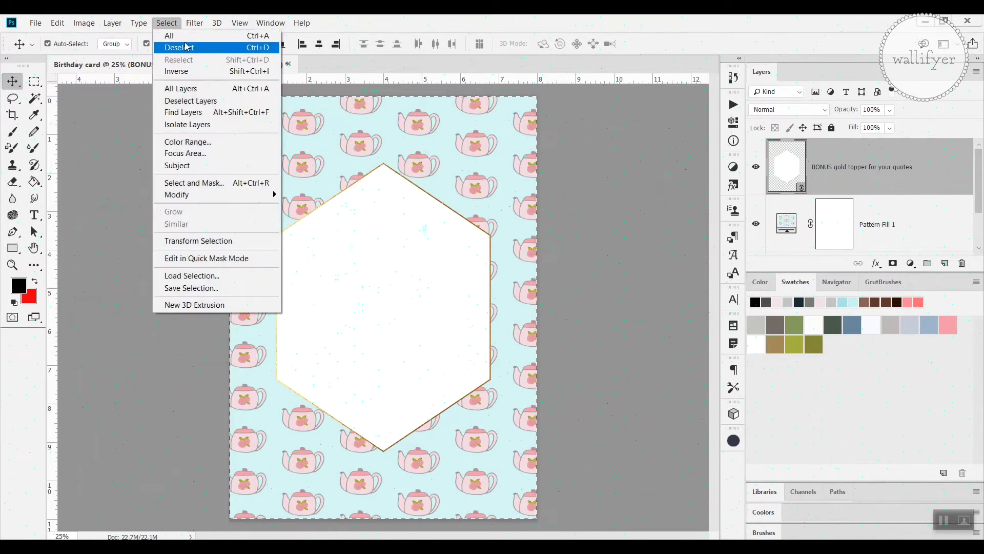
{"action": "left_click", "coordinate": [172, 45]}
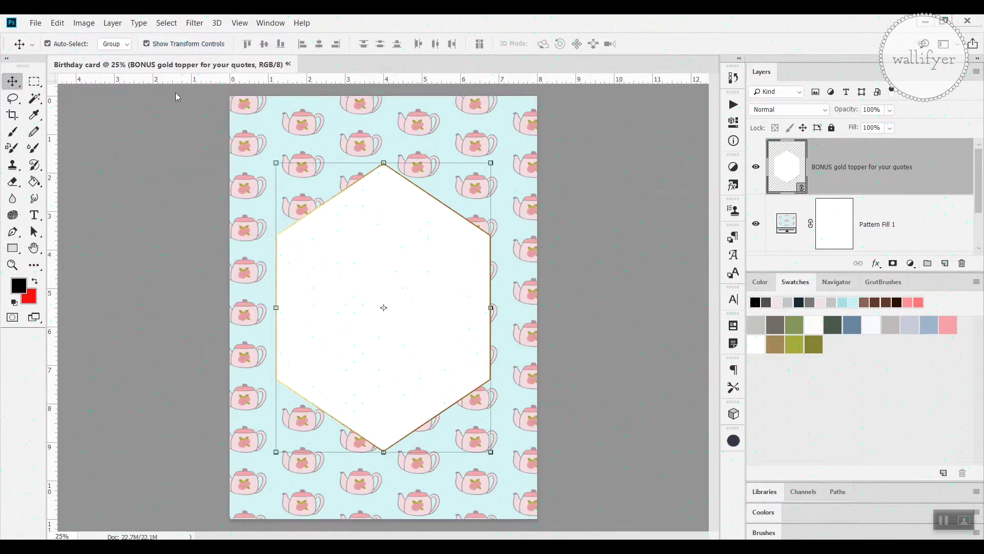
{"action": "left_click", "coordinate": [104, 134]}
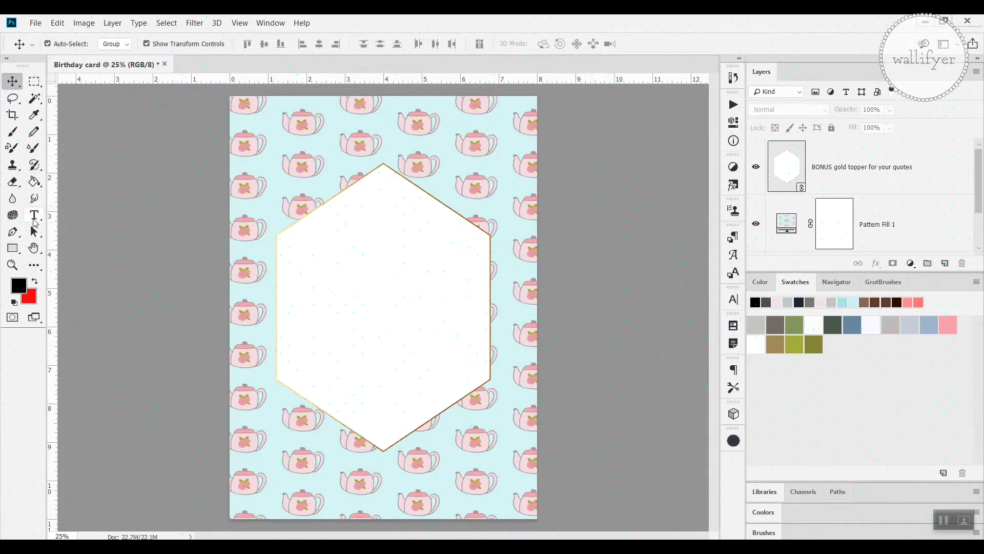
- Start a new text layer on the hexagonal topper and set its font to Amatic SC Regular
{"action": "left_click", "coordinate": [400, 180]}
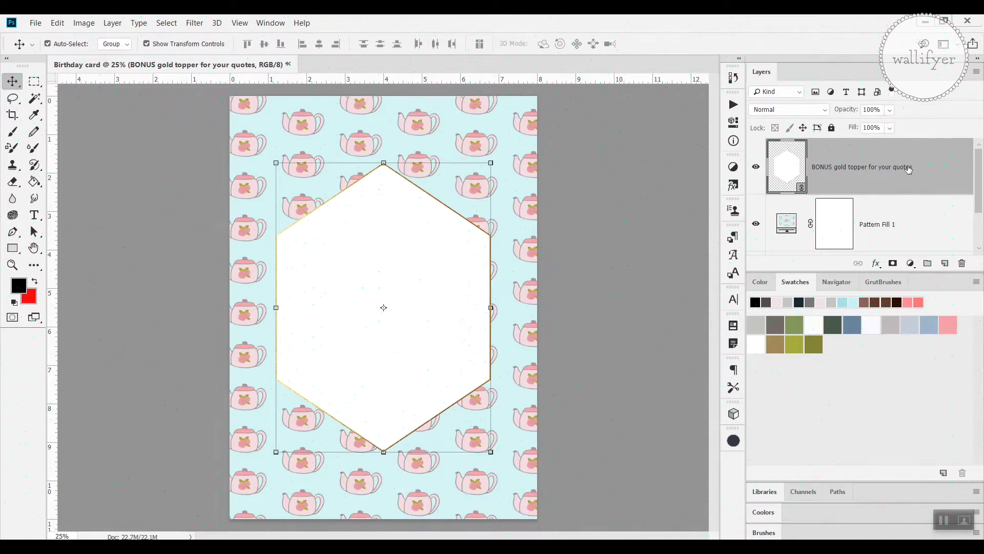
{"action": "left_click", "coordinate": [34, 215]}
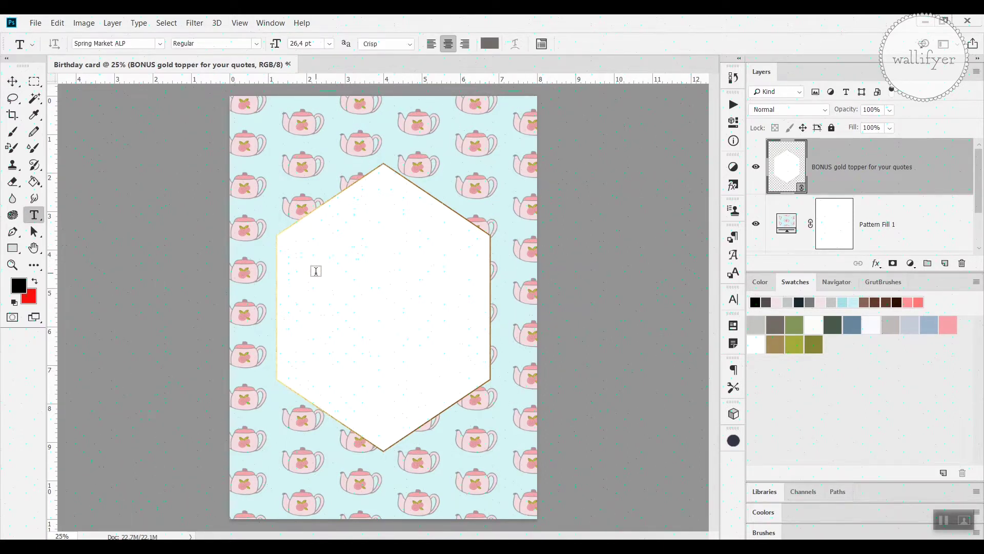
{"action": "left_click", "coordinate": [316, 271]}
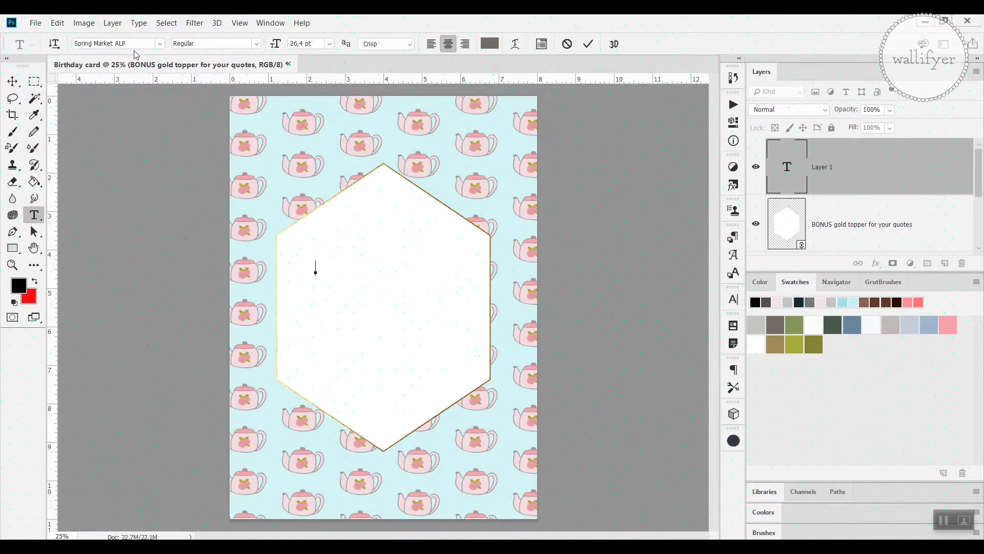
{"action": "left_click", "coordinate": [160, 46]}
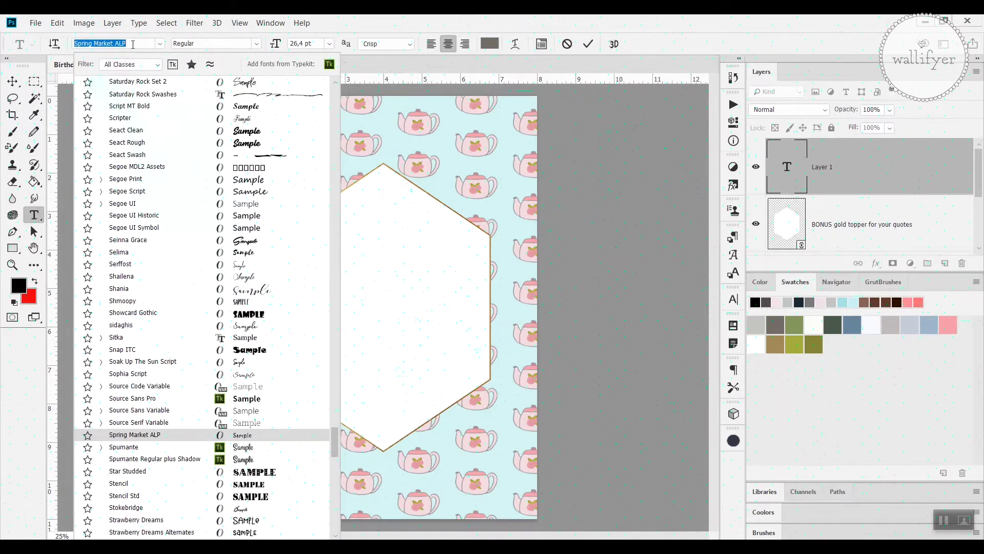
{"action": "type", "text": "a"}
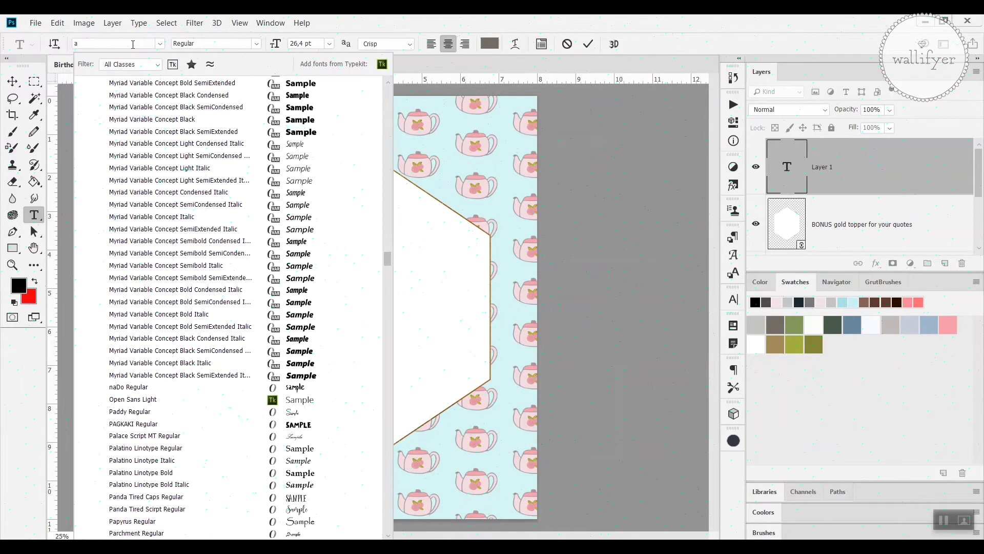
{"action": "type", "text": "ma"}
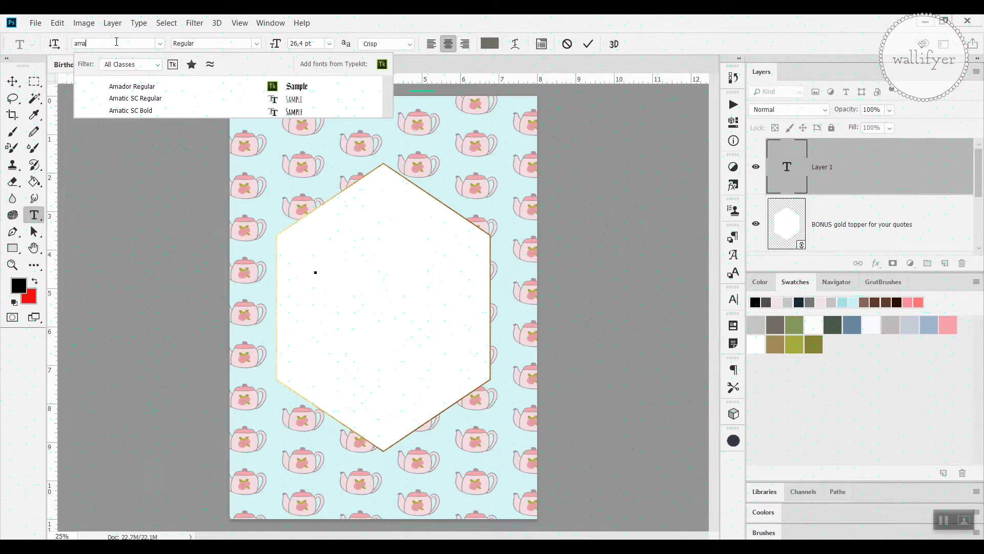
{"action": "left_click", "coordinate": [118, 102]}
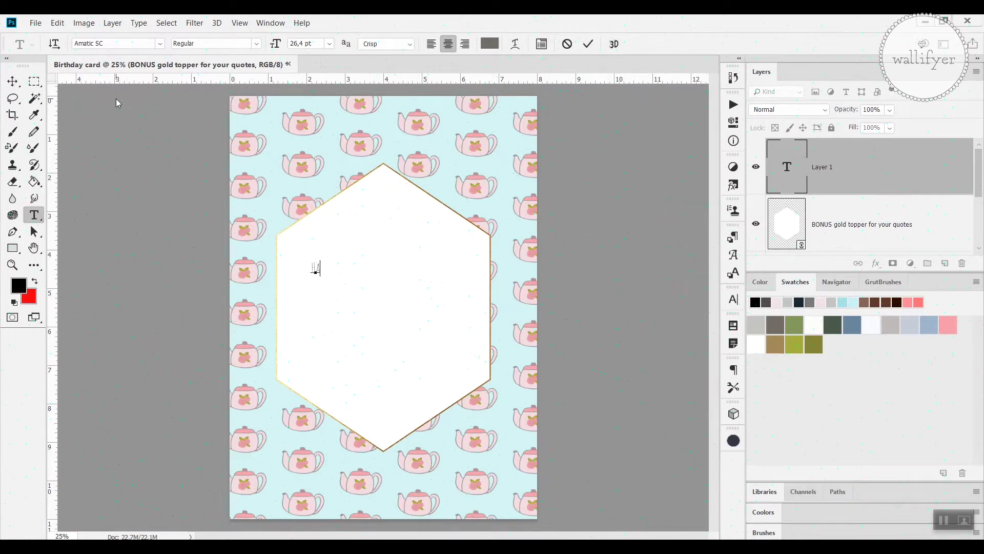
- Enter "Happy Birthday" on two lines and enlarge the text to 125,4 pt
{"action": "type", "text": "HAPPY"}
{"action": "key", "text": "Return"}
{"action": "type", "text": "BIRTHDAY"}
{"action": "left_click_drag", "start_coordinate": [304, 265], "coordinate": [344, 274]}
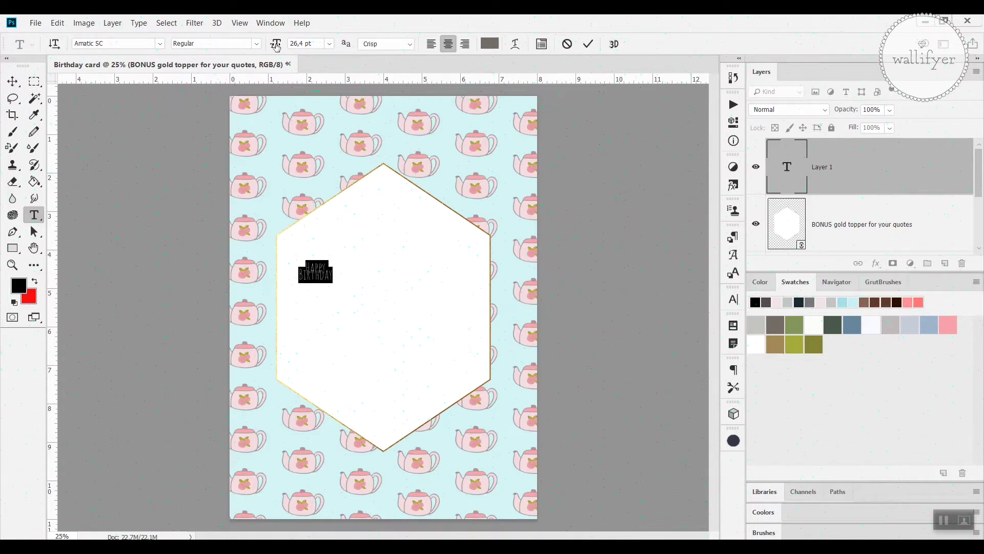
{"action": "left_click_drag", "start_coordinate": [276, 46], "coordinate": [340, 51]}
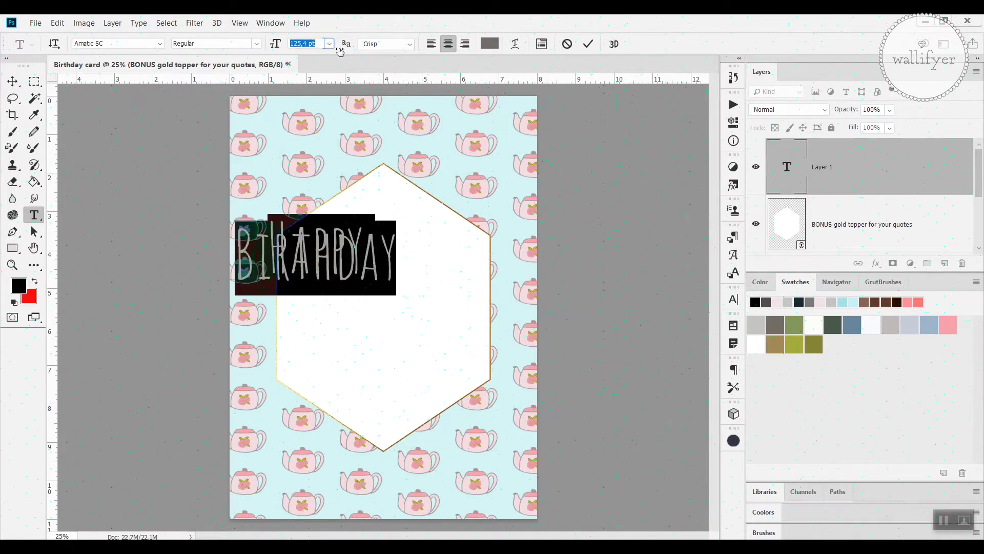
- Move the Happy Birthday text onto the hexagonal topper, centred horizontally, and commit the transform
{"action": "left_click", "coordinate": [13, 82]}
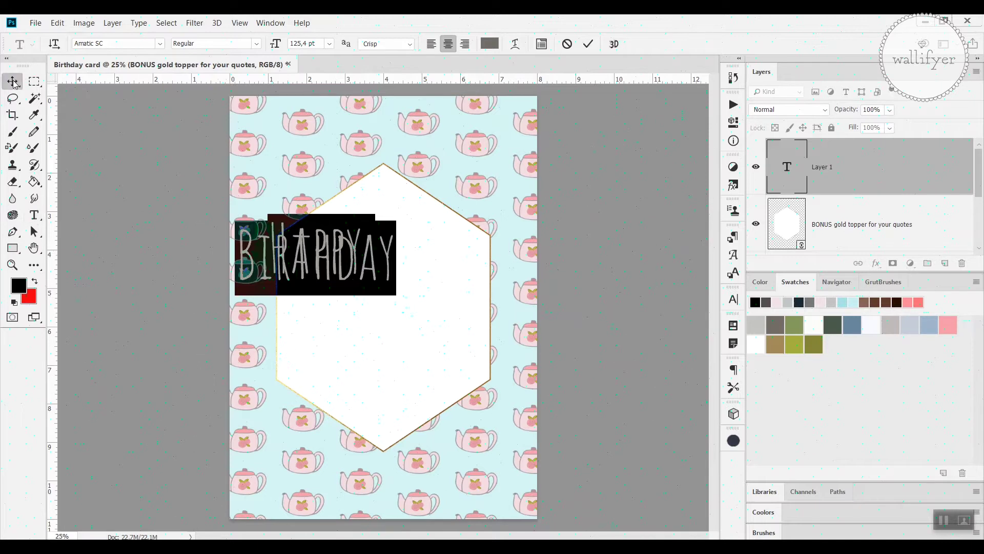
{"action": "left_click_drag", "start_coordinate": [323, 251], "coordinate": [387, 274]}
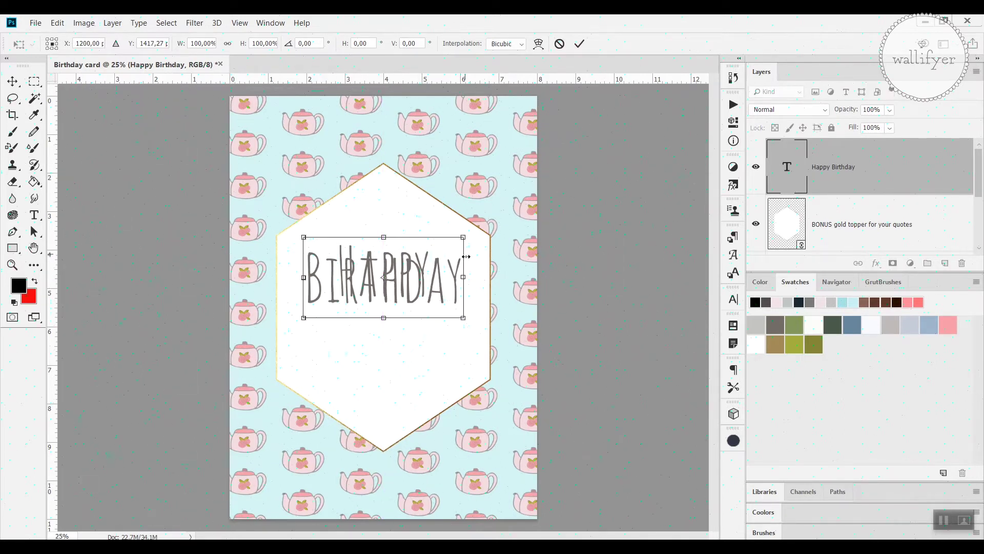
{"action": "left_click", "coordinate": [580, 44]}
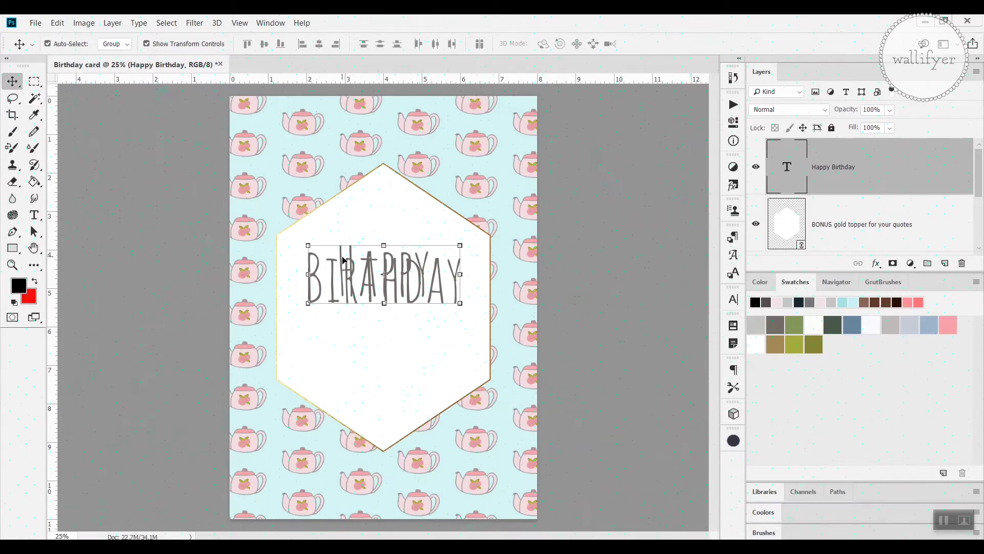
- Reset the leading of the Birthday line to Auto, reduce it to 119,72 pt and commit the text
{"action": "left_click", "coordinate": [33, 215]}
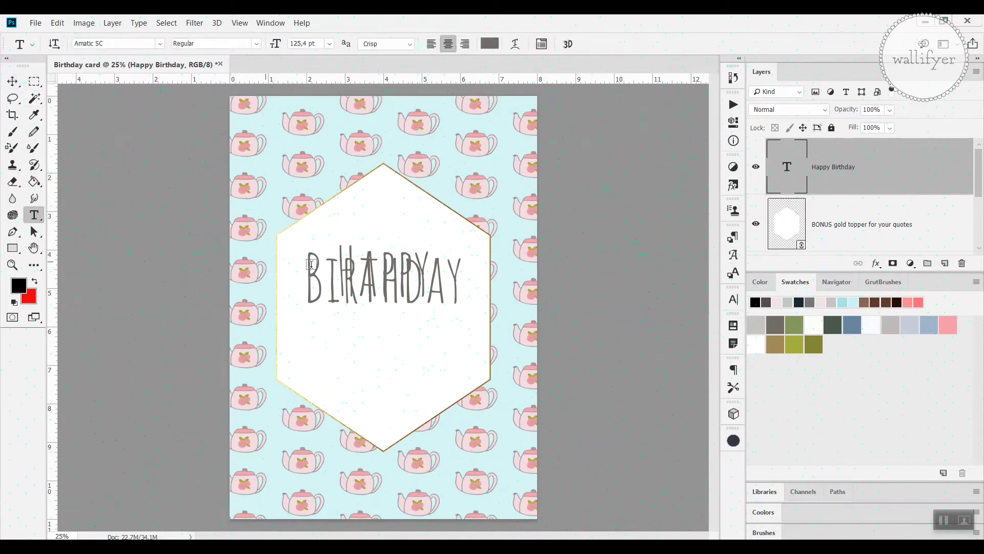
{"action": "left_click_drag", "start_coordinate": [340, 248], "coordinate": [473, 324]}
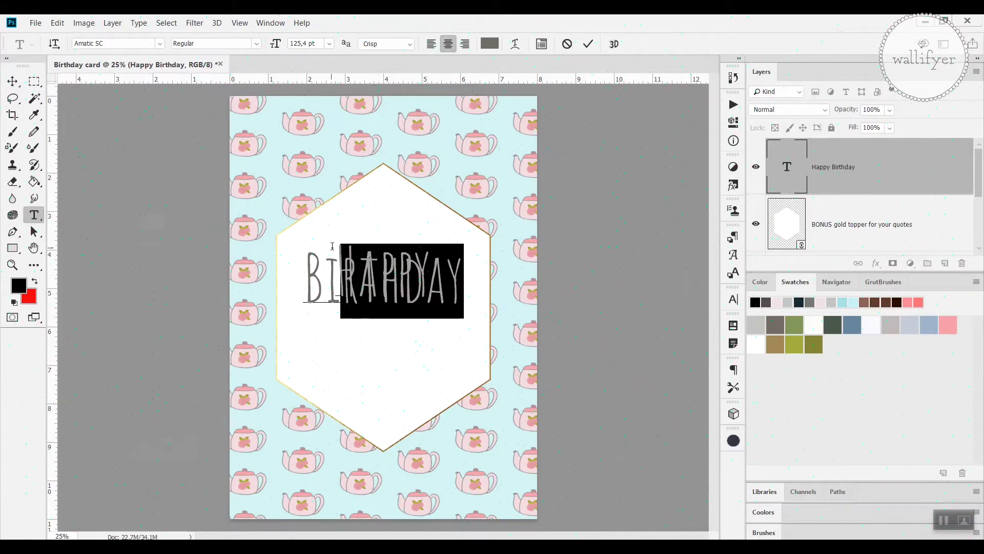
{"action": "left_click_drag", "start_coordinate": [333, 244], "coordinate": [461, 286]}
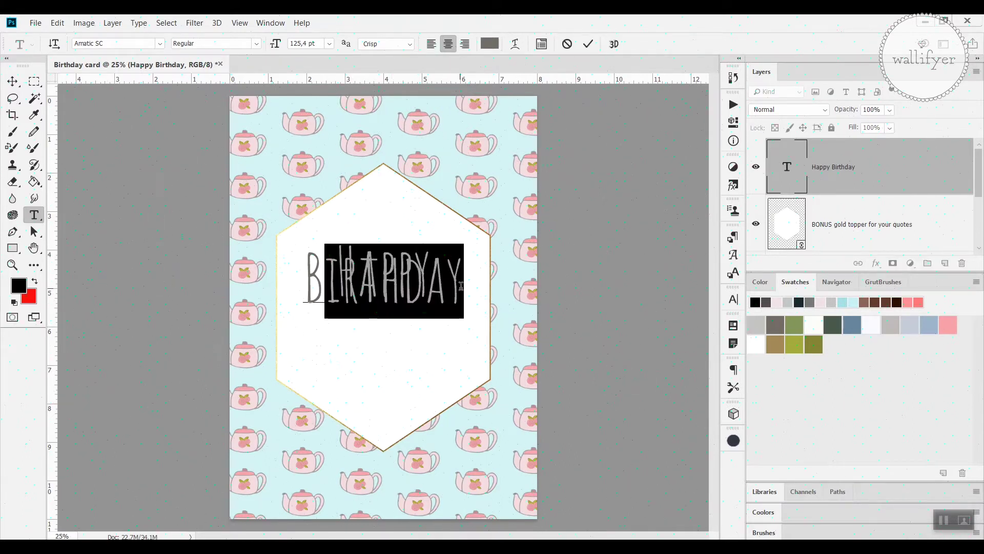
{"action": "left_click", "coordinate": [346, 253]}
{"action": "left_click_drag", "start_coordinate": [307, 255], "coordinate": [474, 297]}
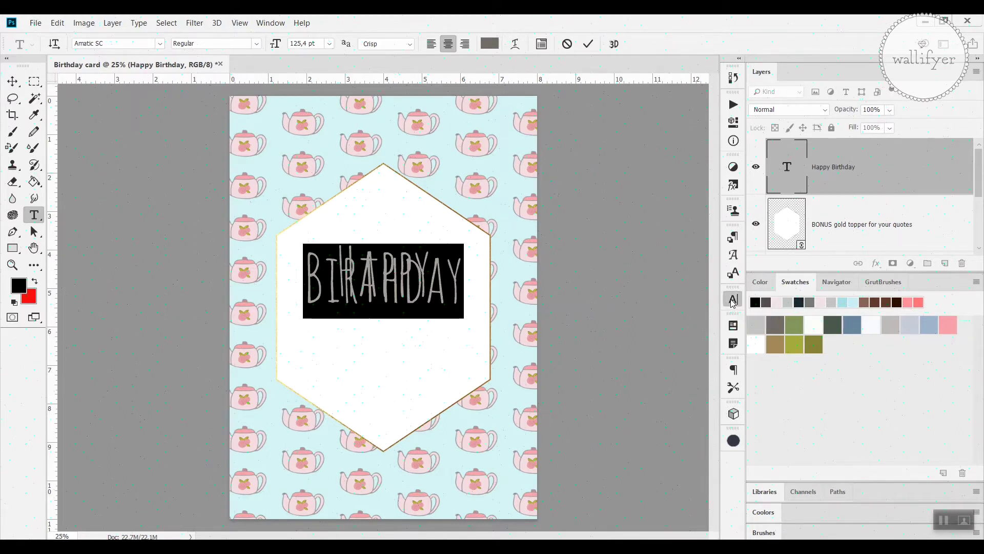
{"action": "left_click", "coordinate": [734, 301]}
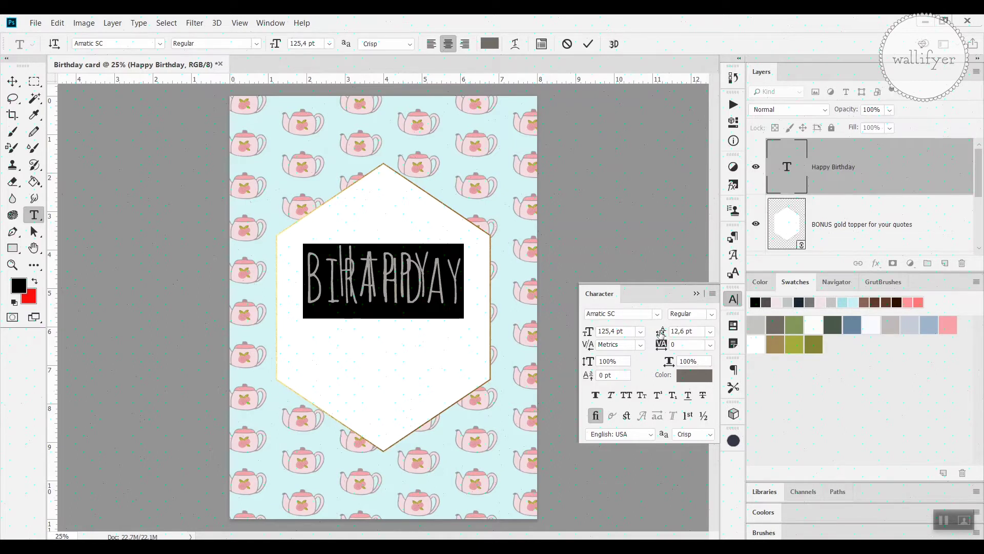
{"action": "left_click_drag", "start_coordinate": [661, 332], "coordinate": [661, 332]}
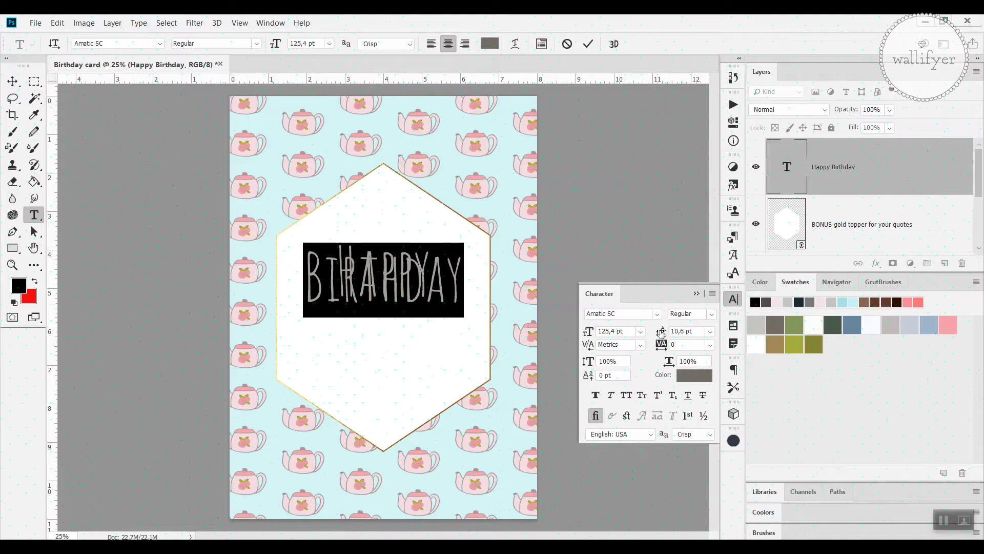
{"action": "left_click", "coordinate": [710, 331]}
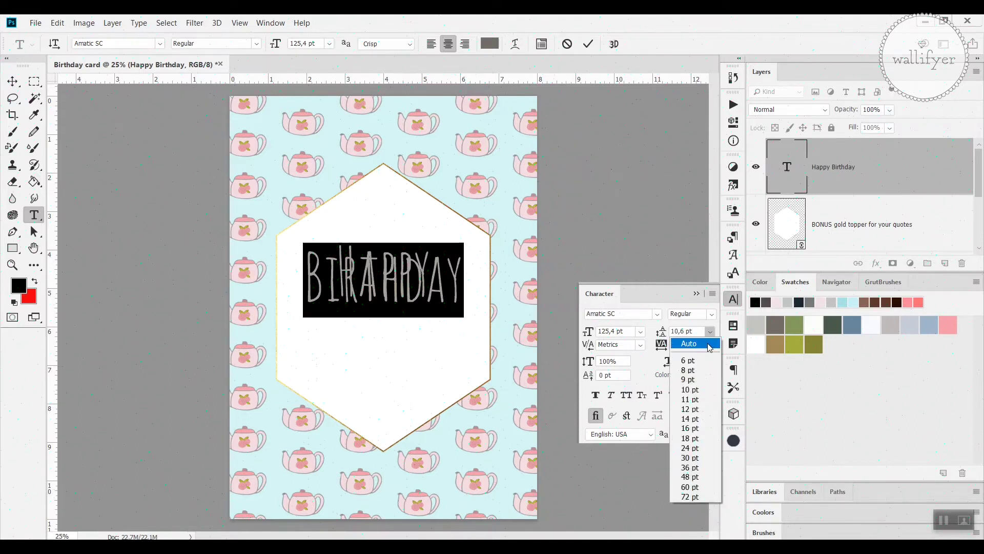
{"action": "left_click", "coordinate": [709, 344]}
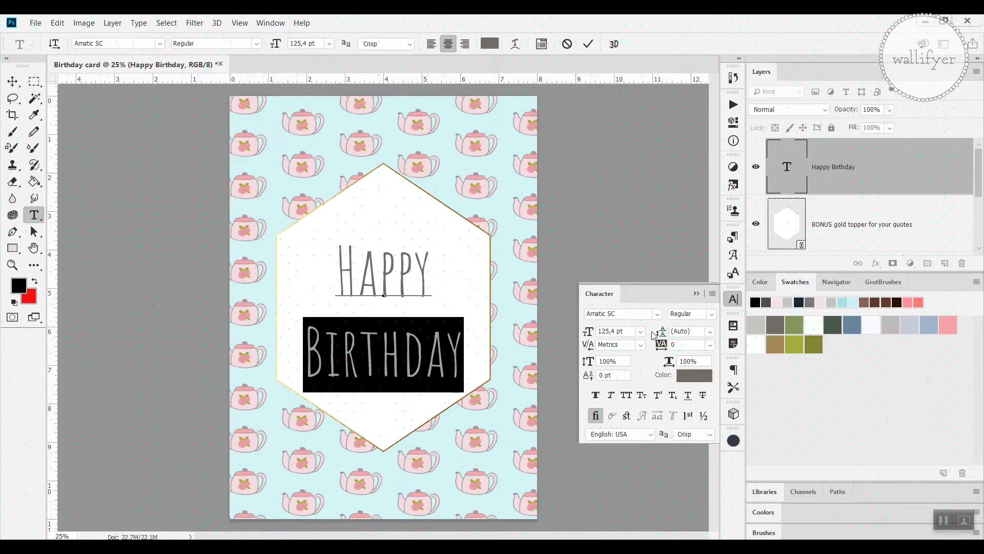
{"action": "left_click_drag", "start_coordinate": [661, 333], "coordinate": [641, 330]}
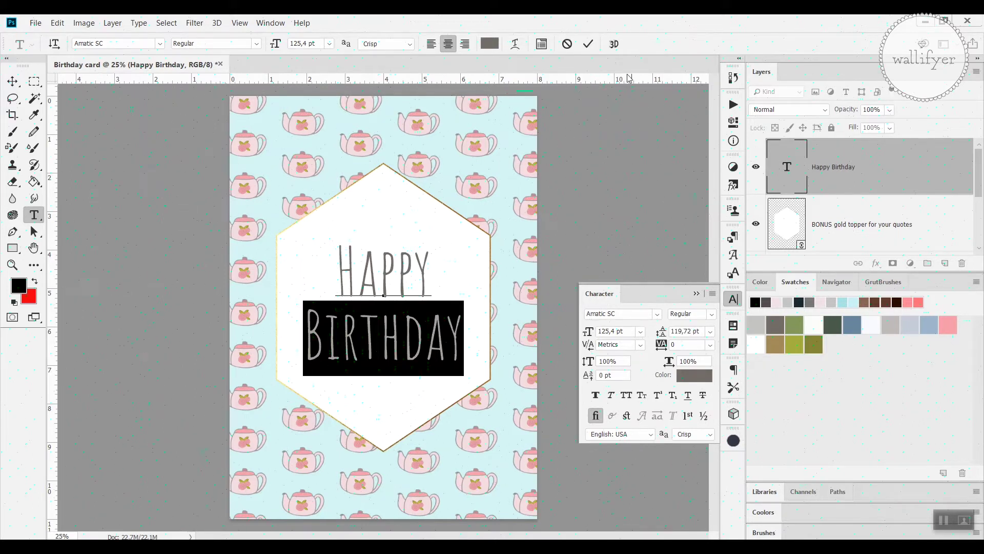
{"action": "left_click", "coordinate": [588, 44]}
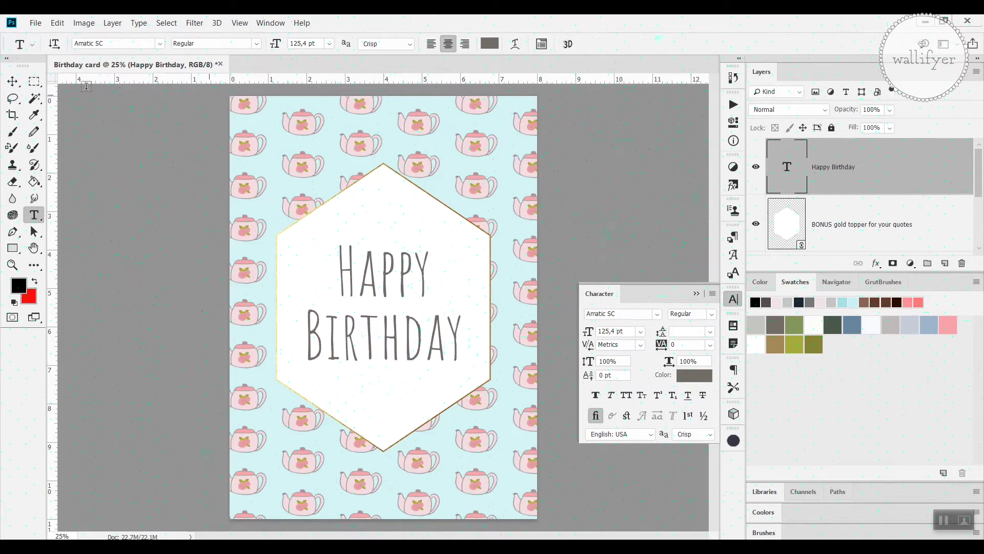
- Move the text slightly down and align it to the vertical and horizontal centres of a selection covering the whole page
{"action": "left_click", "coordinate": [13, 81]}
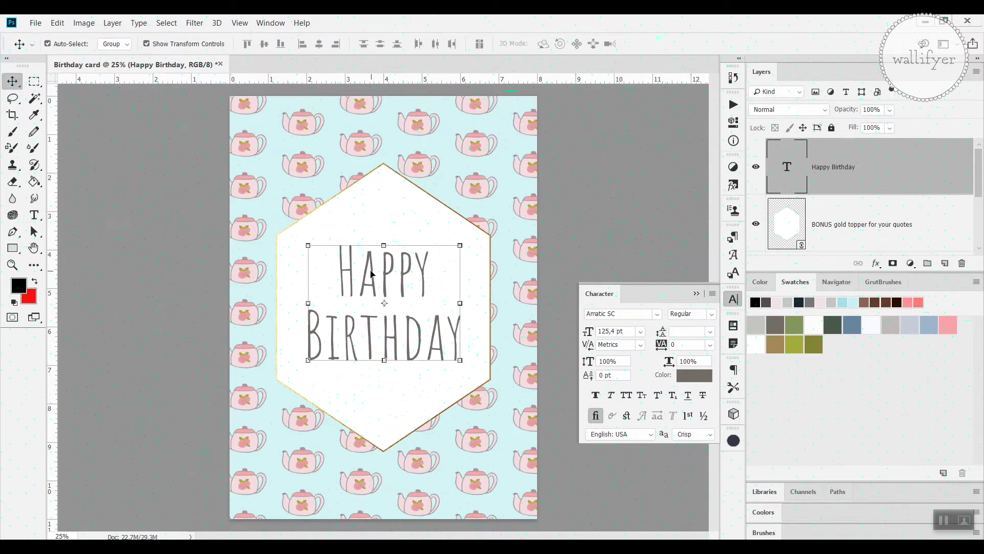
{"action": "left_click_drag", "start_coordinate": [365, 274], "coordinate": [365, 279]}
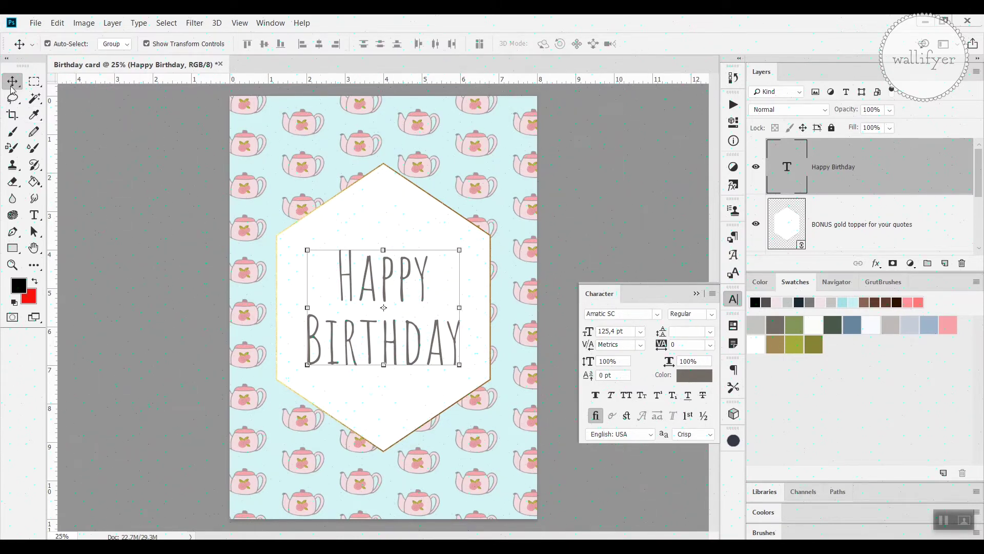
{"action": "left_click", "coordinate": [33, 81]}
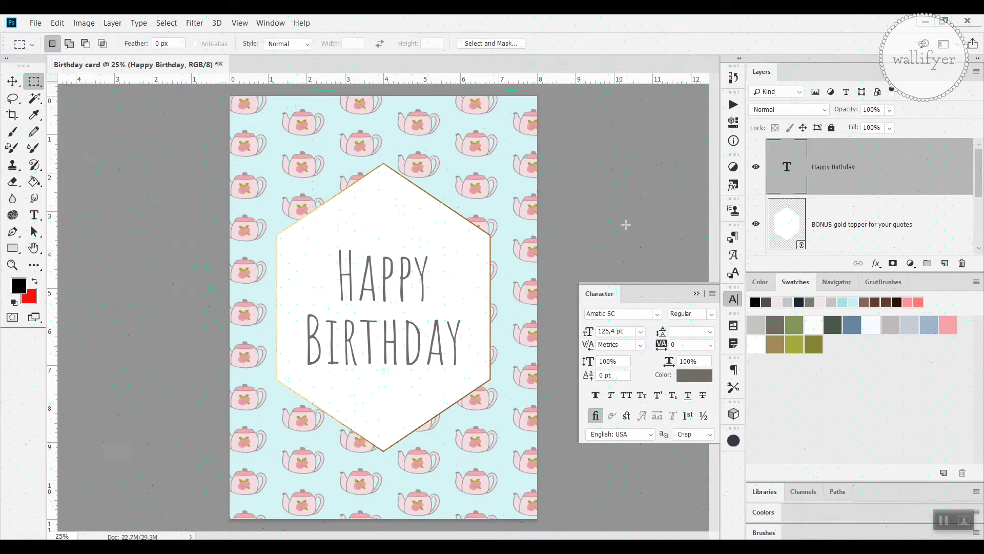
{"action": "left_click", "coordinate": [696, 293]}
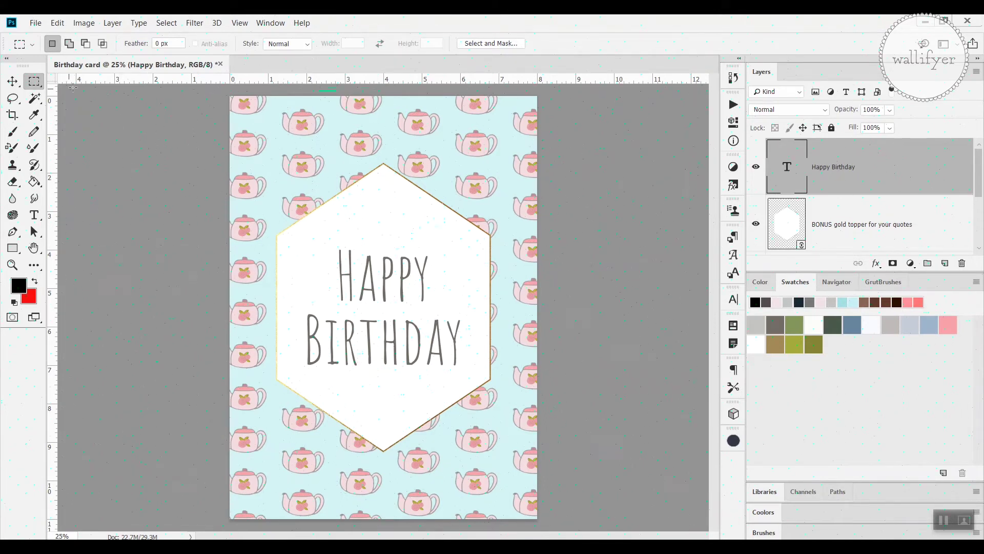
{"action": "left_click_drag", "start_coordinate": [230, 96], "coordinate": [617, 530]}
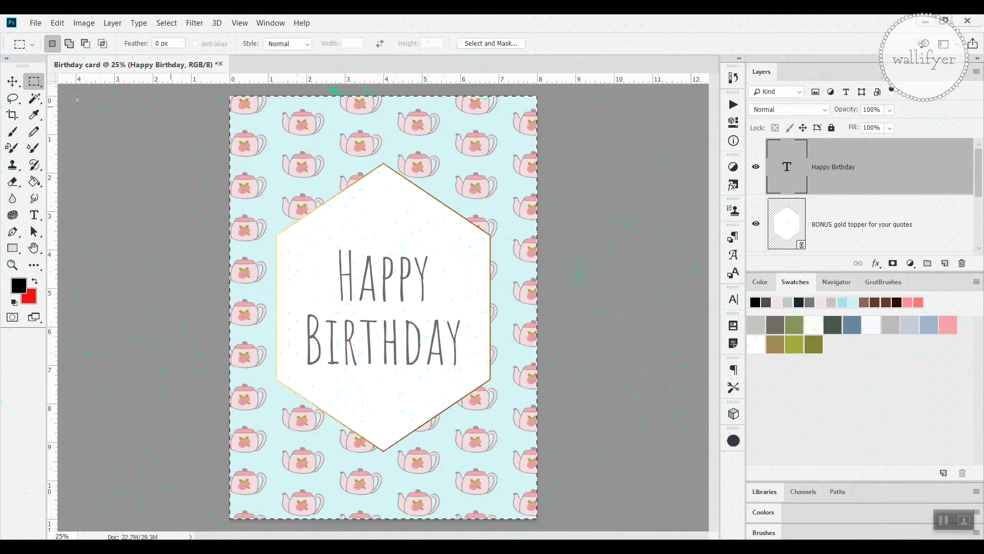
{"action": "left_click", "coordinate": [11, 84]}
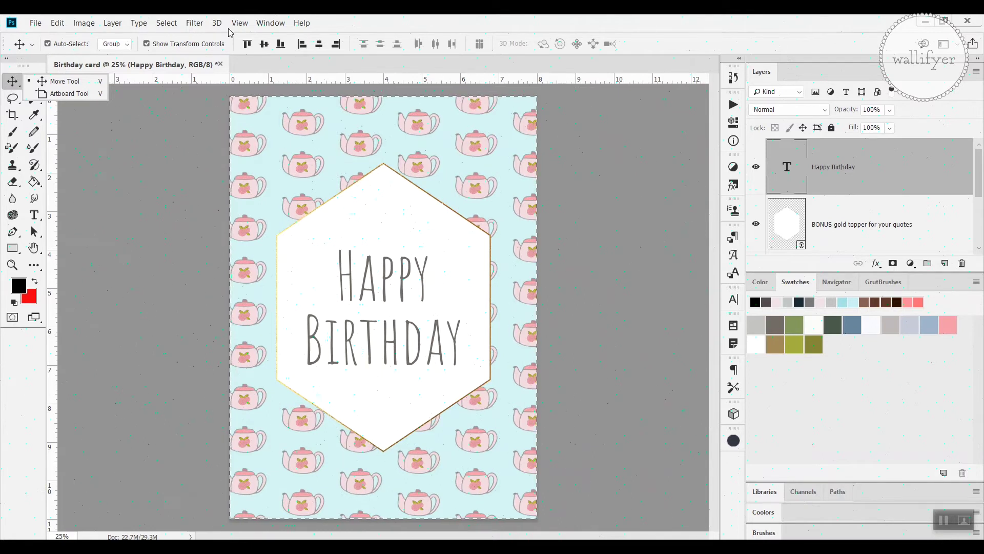
{"action": "left_click", "coordinate": [262, 48]}
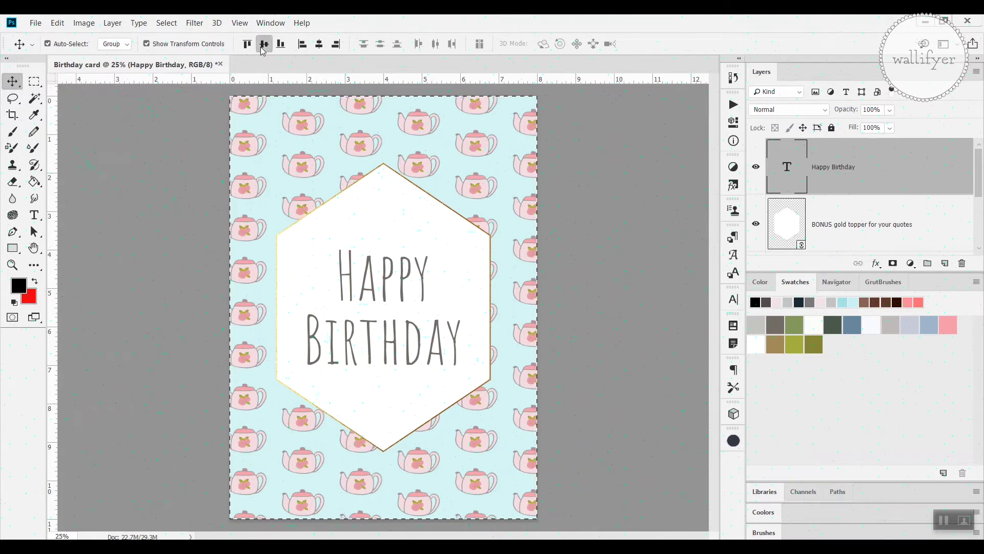
{"action": "left_click", "coordinate": [323, 46]}
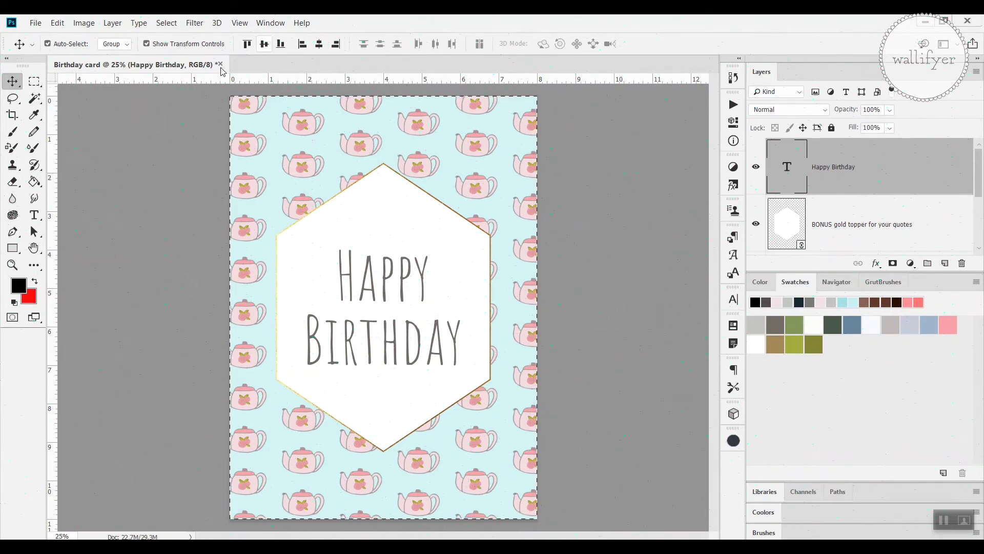
- Clear the page selection and deselect the Happy Birthday text layer
{"action": "left_click", "coordinate": [167, 23]}
{"action": "left_click", "coordinate": [185, 48]}
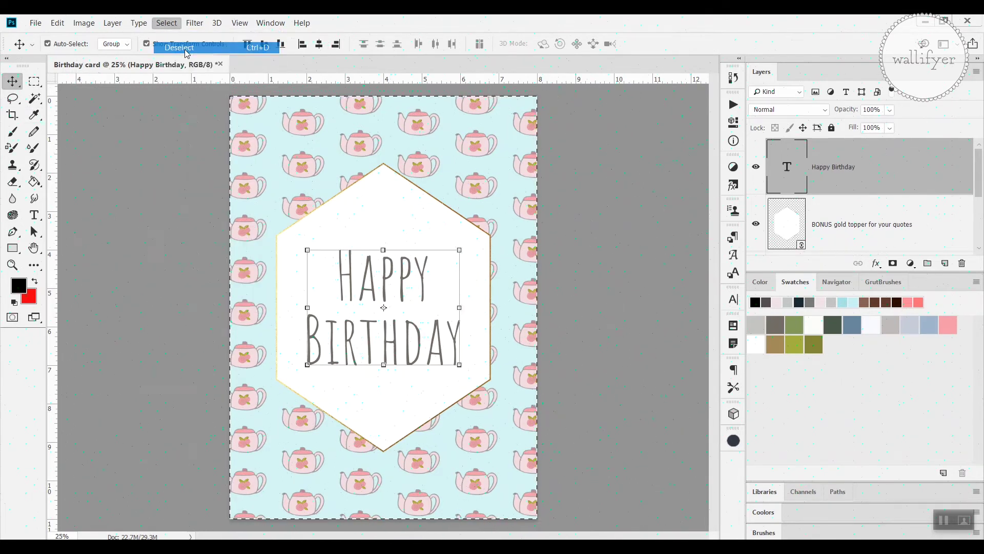
{"action": "left_click", "coordinate": [144, 120]}
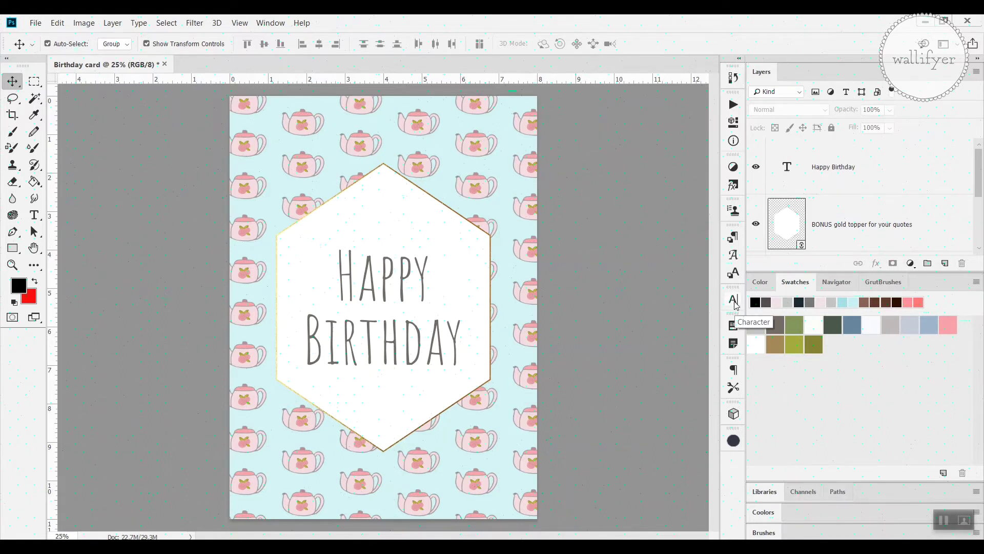
- Show the Character settings with the text's font, size and leading, and hide them again
{"action": "left_click", "coordinate": [282, 25]}
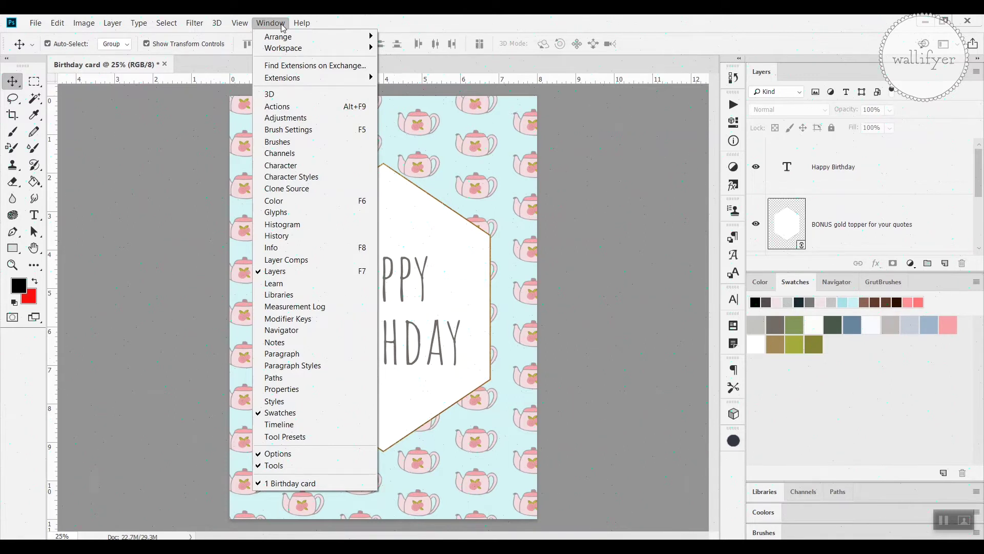
{"action": "left_click", "coordinate": [301, 172]}
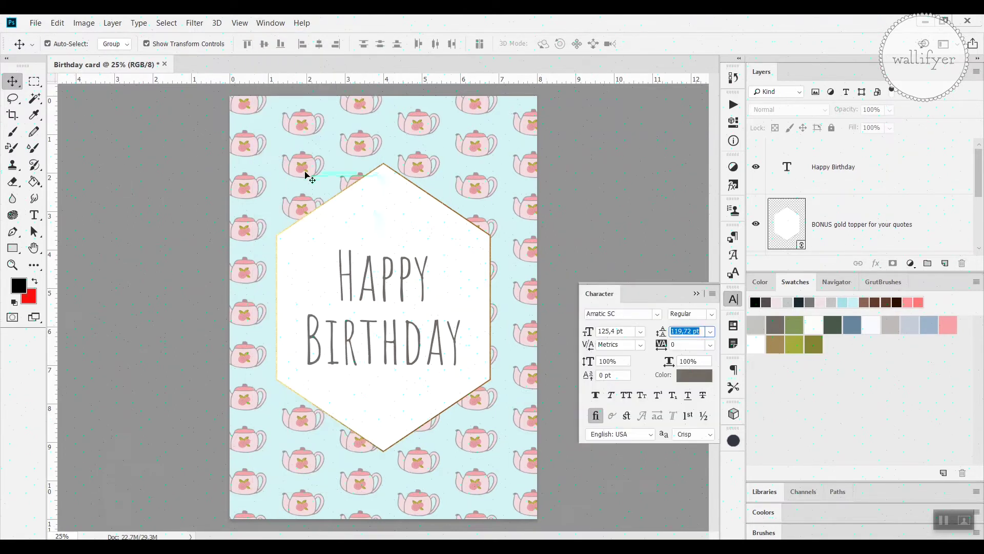
{"action": "left_click", "coordinate": [696, 293]}
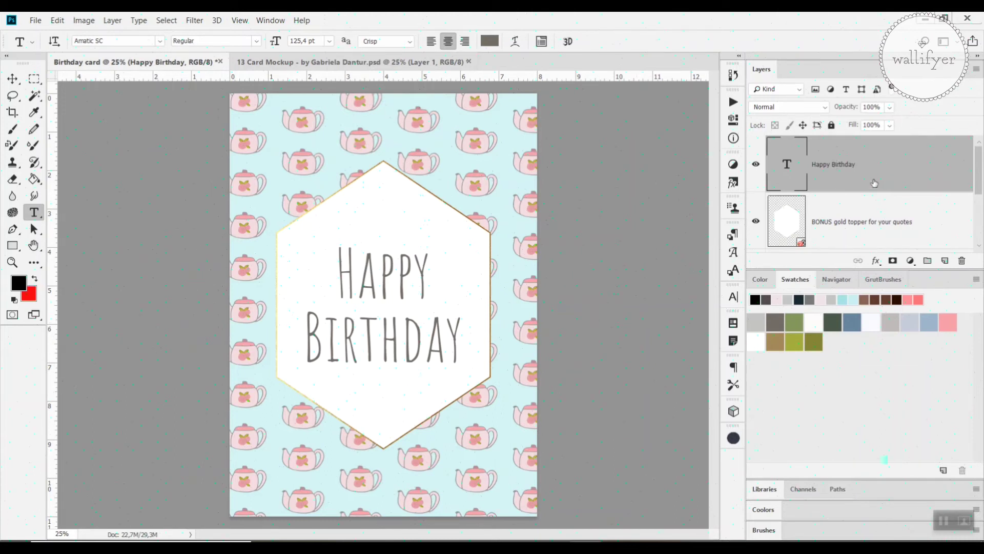
- Move the Happy Birthday text layer below the gold topper and the pattern fill, and return it to the top of the layer stack
{"action": "left_click_drag", "start_coordinate": [877, 165], "coordinate": [889, 239]}
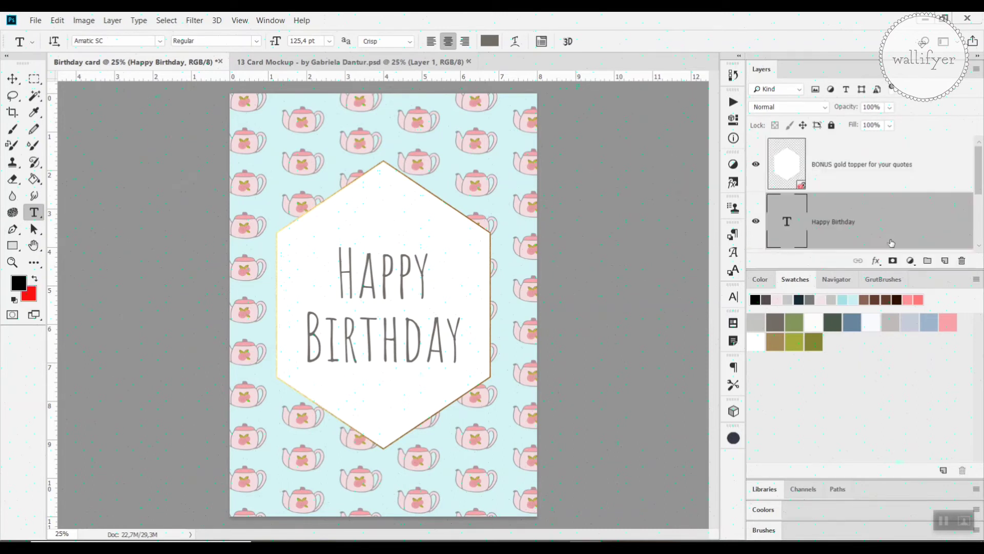
{"action": "scroll", "coordinate": [897, 210], "scroll_direction": "down", "scroll_amount": 2}
{"action": "left_click_drag", "start_coordinate": [894, 180], "coordinate": [906, 239]}
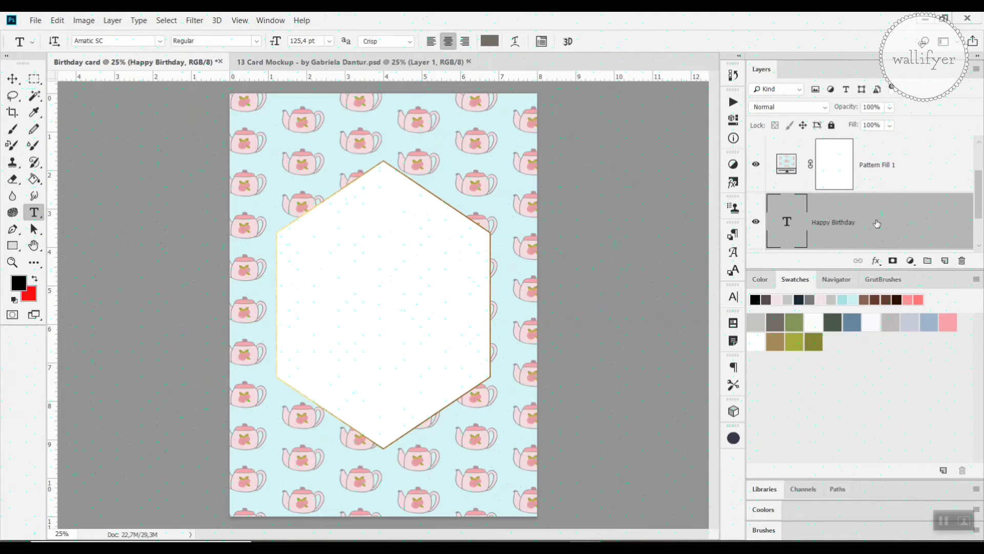
{"action": "left_click_drag", "start_coordinate": [877, 223], "coordinate": [875, 143]}
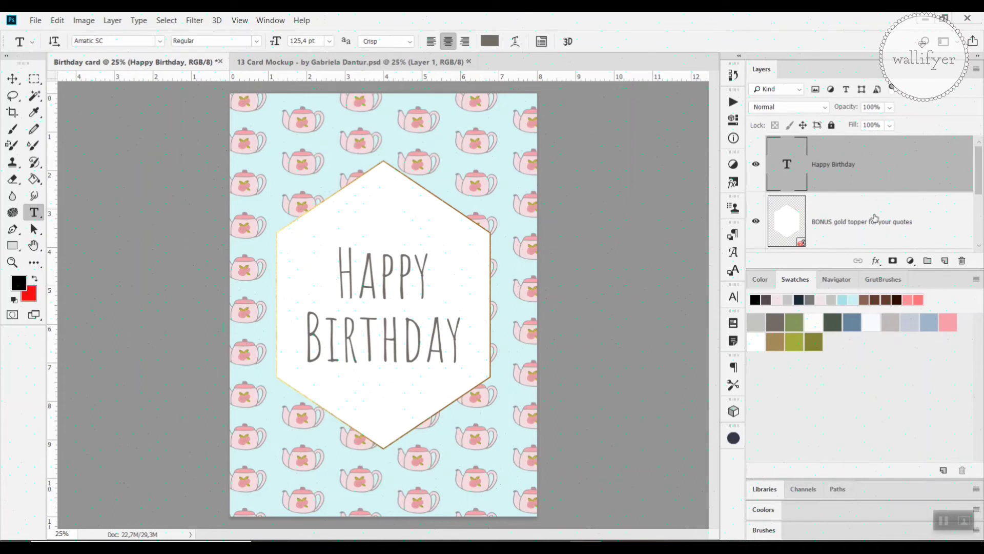
- Open the pattern fill layer's settings and replace the teapot pattern with the mint green polka dot pattern
{"action": "scroll", "coordinate": [875, 218], "scroll_direction": "down", "scroll_amount": 1}
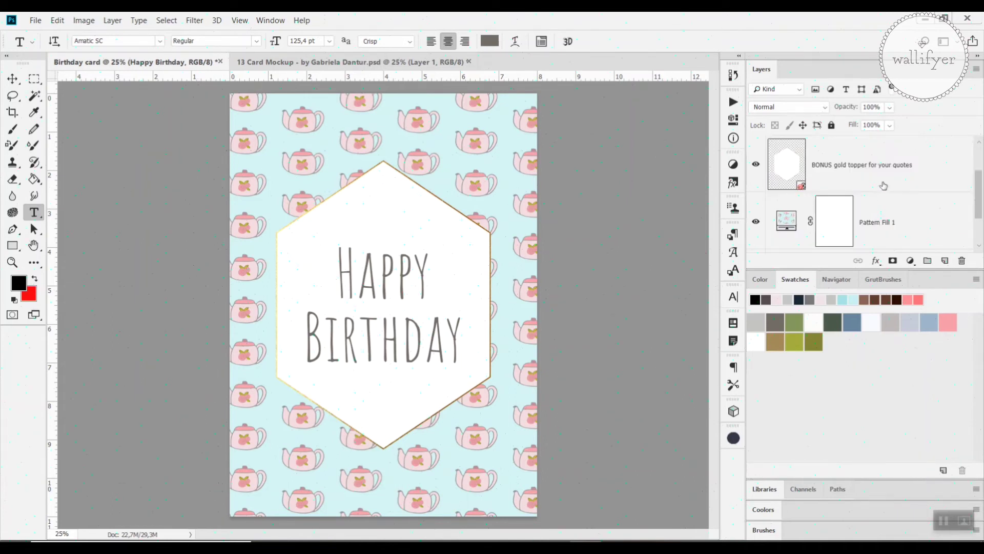
{"action": "left_click_drag", "start_coordinate": [880, 170], "coordinate": [890, 145]}
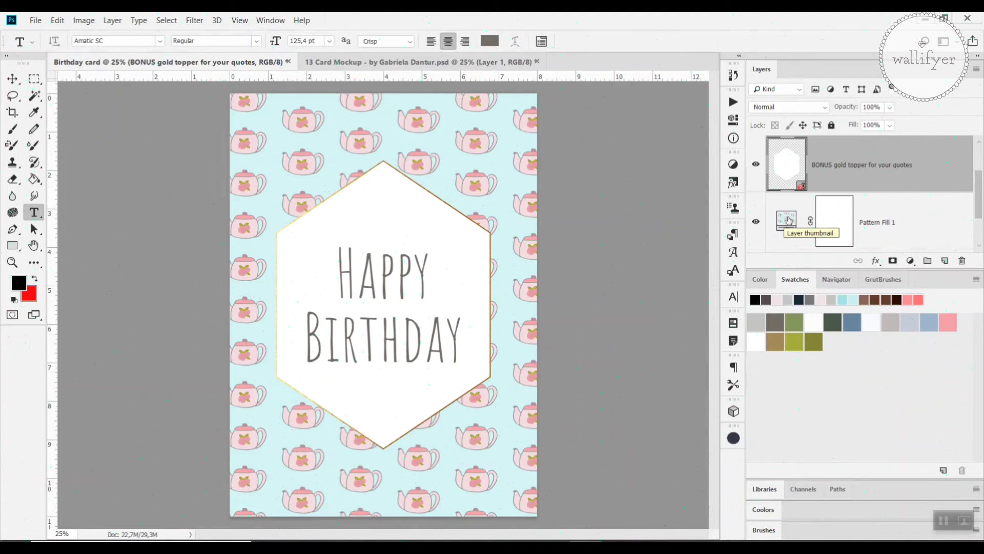
{"action": "double_click", "coordinate": [788, 220]}
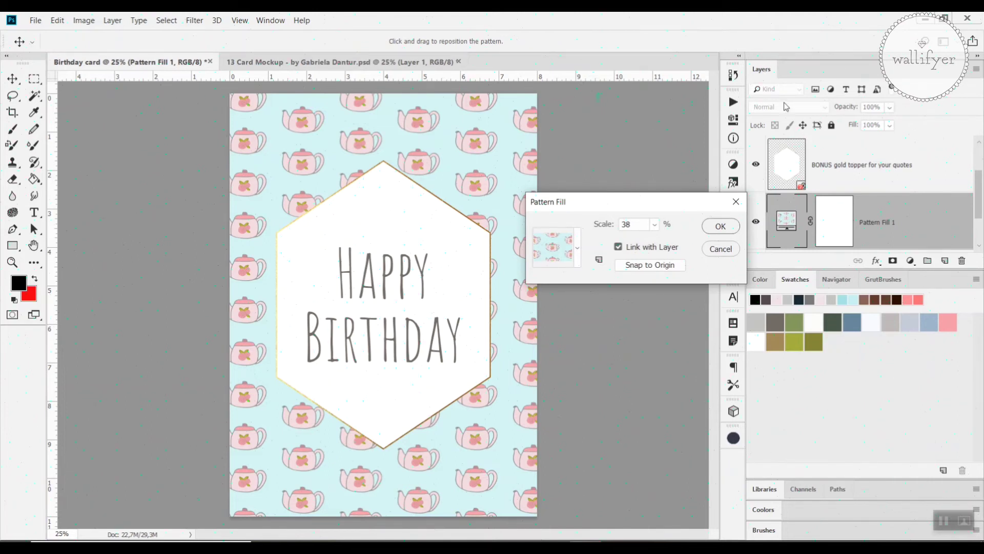
{"action": "left_click", "coordinate": [578, 248]}
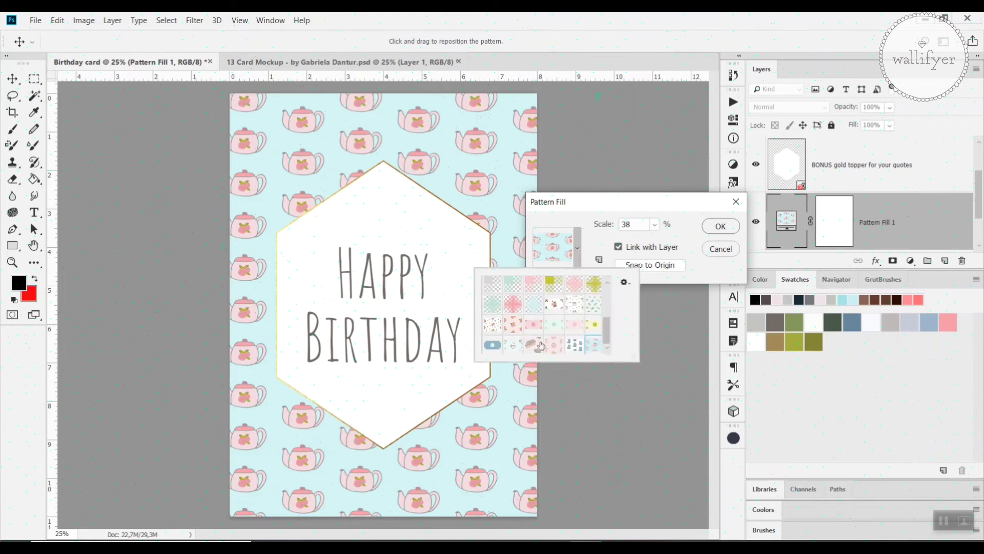
{"action": "left_click", "coordinate": [549, 329]}
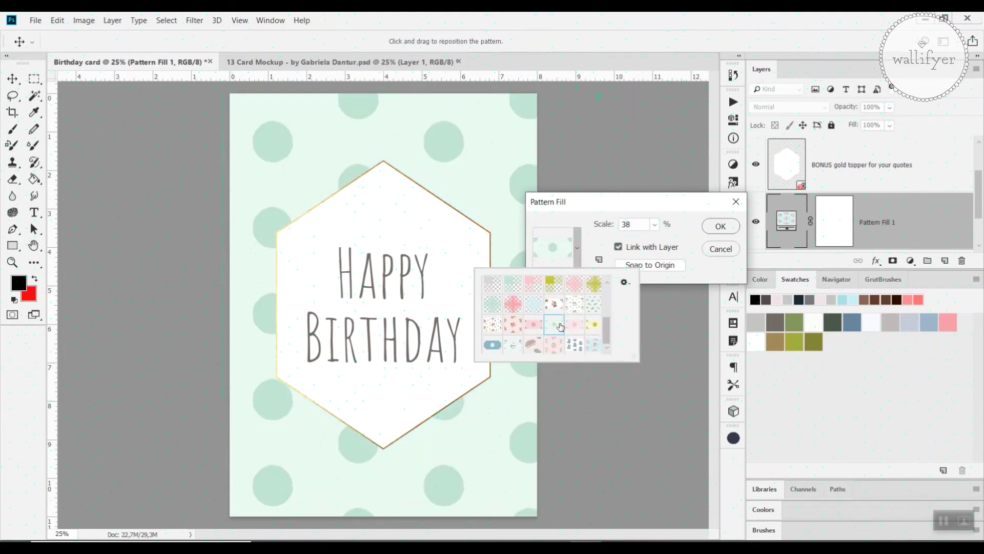
- Set the polka dot pattern's scale to 23% and shift the pattern slightly to the right on the card
{"action": "left_click", "coordinate": [655, 226]}
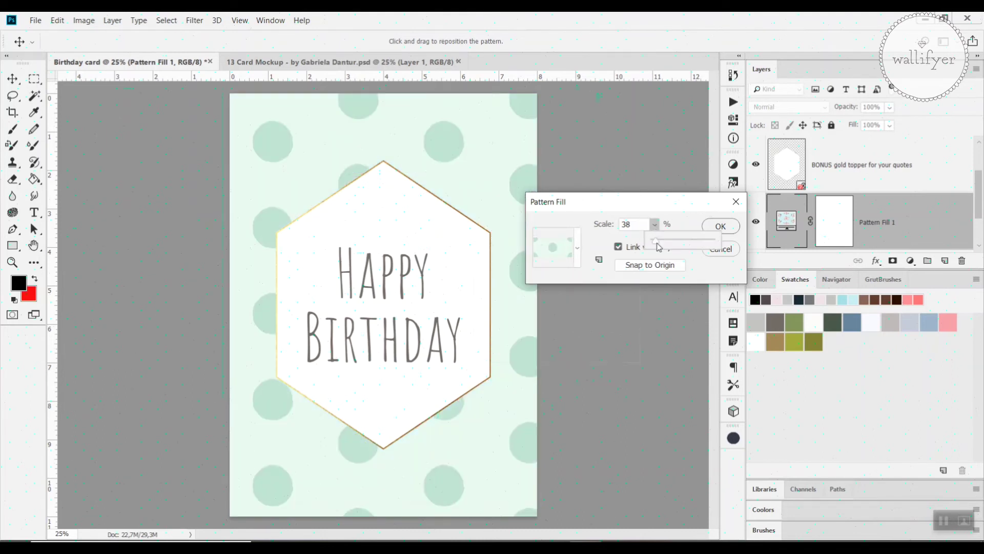
{"action": "left_click_drag", "start_coordinate": [656, 242], "coordinate": [658, 247]}
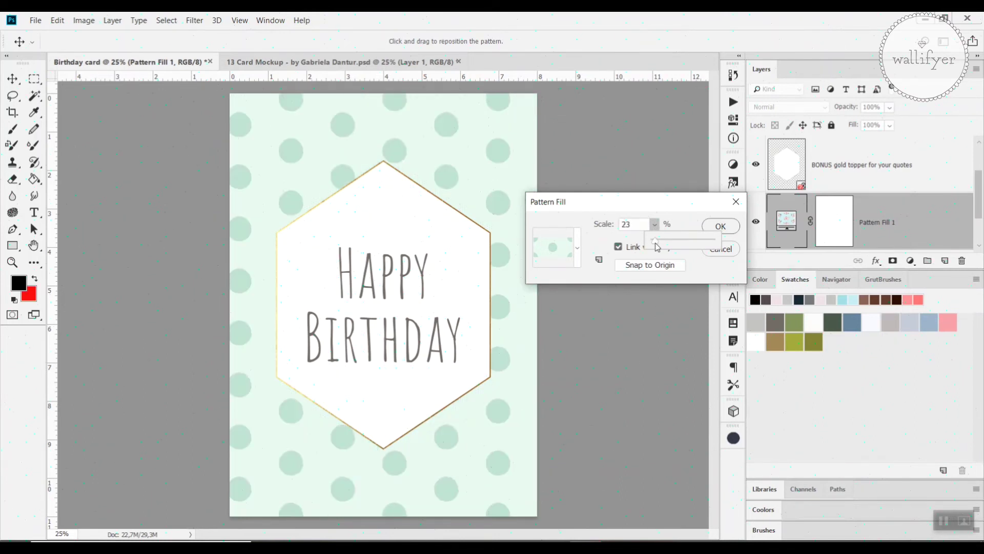
{"action": "mouse_move", "coordinate": [446, 125]}
{"action": "left_mouse_down"}
{"action": "mouse_move", "coordinate": [472, 128]}
{"action": "mouse_move", "coordinate": [461, 128]}
{"action": "left_mouse_up"}
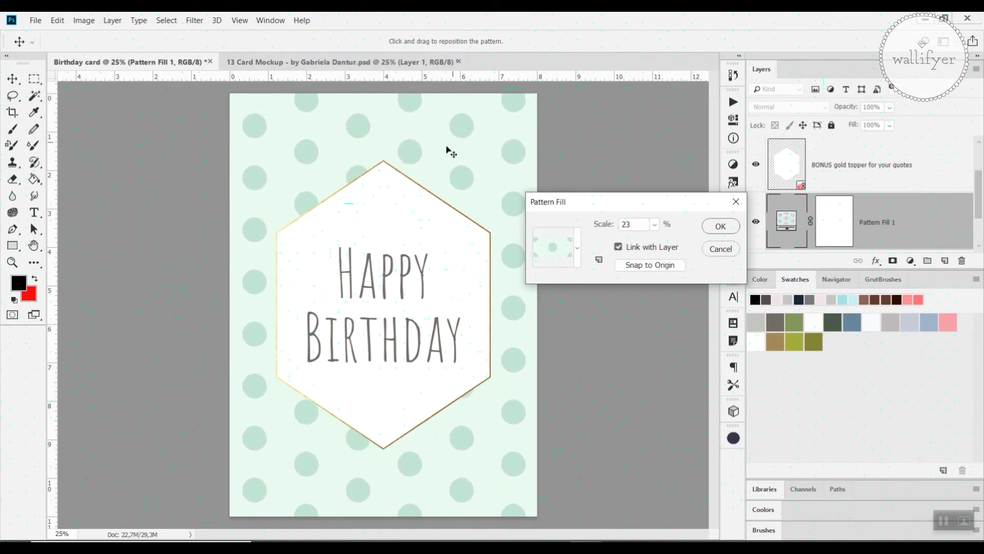
- Change the background fill to the pink pattern with pink and blue pastries and set its scale to 45%
{"action": "left_click", "coordinate": [578, 253]}
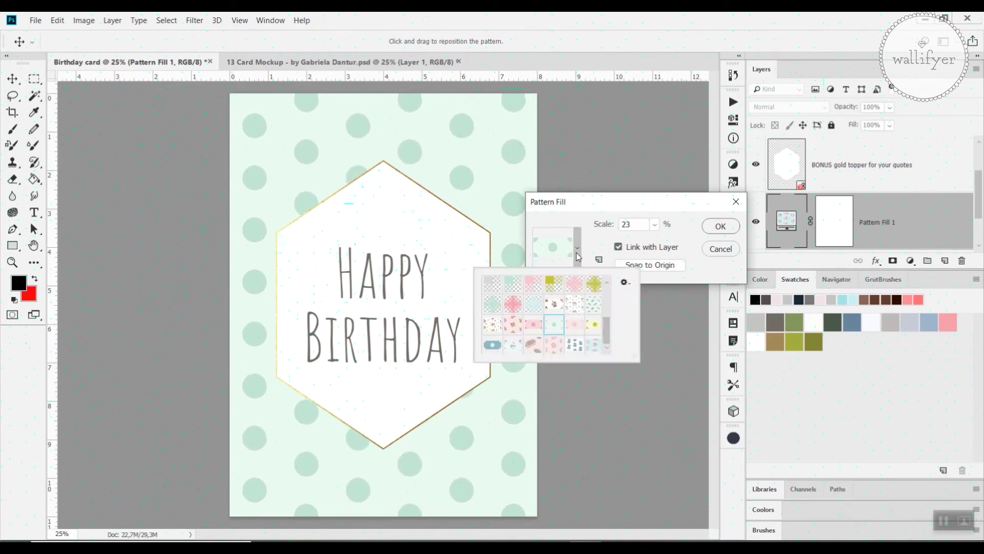
{"action": "left_click", "coordinate": [534, 345]}
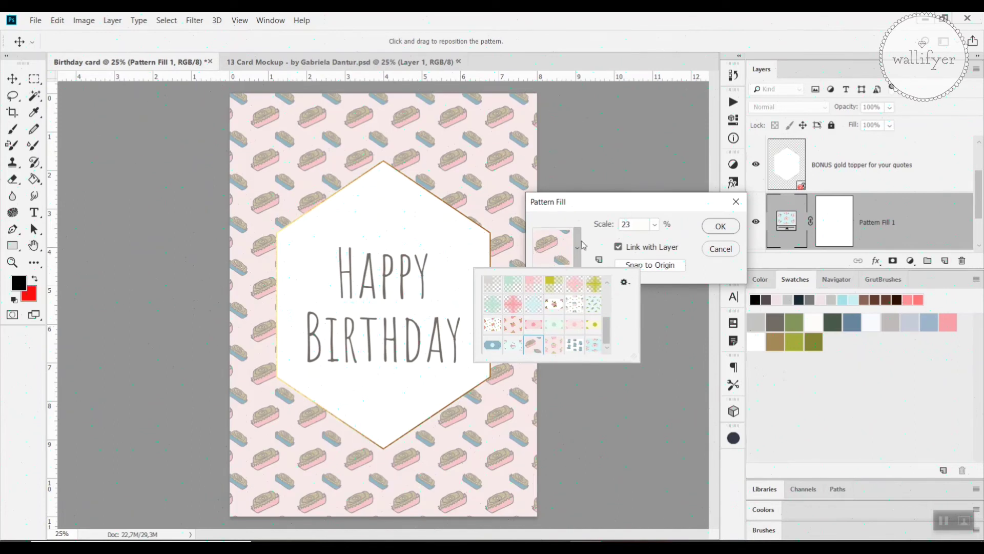
{"action": "left_click", "coordinate": [655, 228]}
{"action": "left_click_drag", "start_coordinate": [655, 242], "coordinate": [660, 246]}
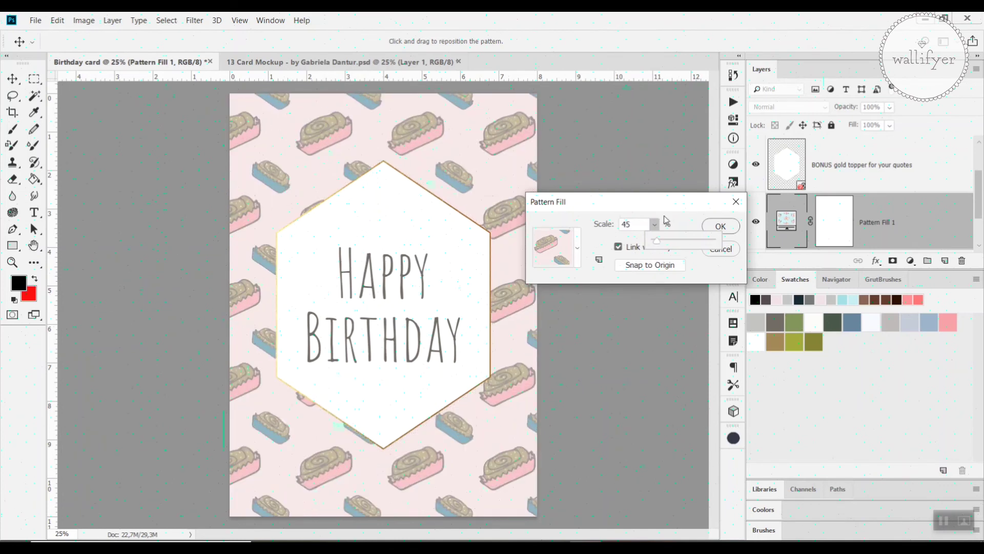